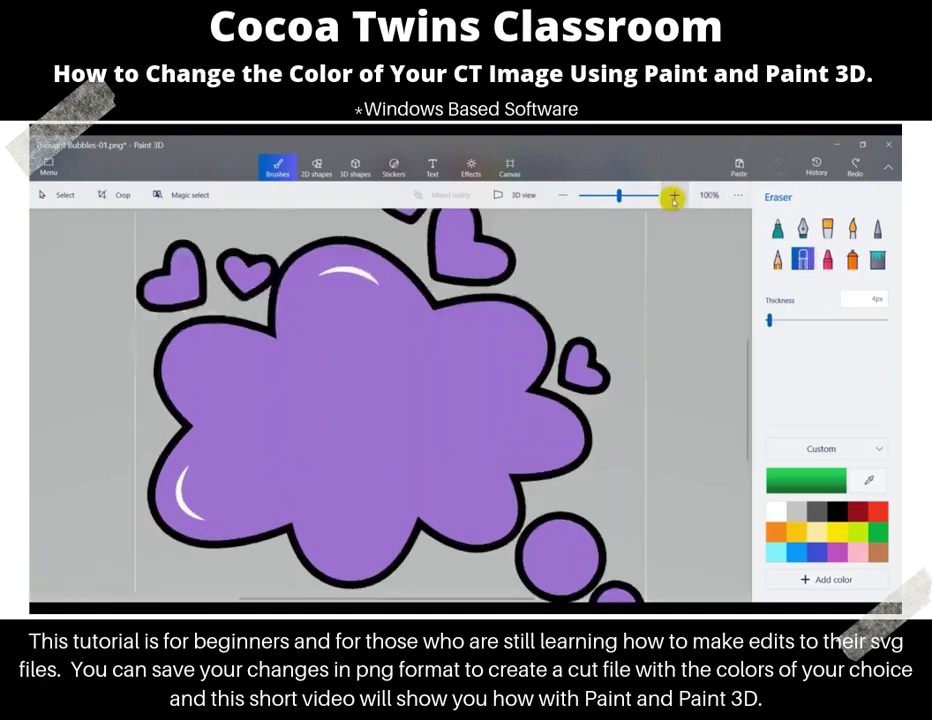
- Zoom in on Thought Bubbles-01.png to enlarge the thought-bubble canvas
scroll(239, 318, "up", 5)
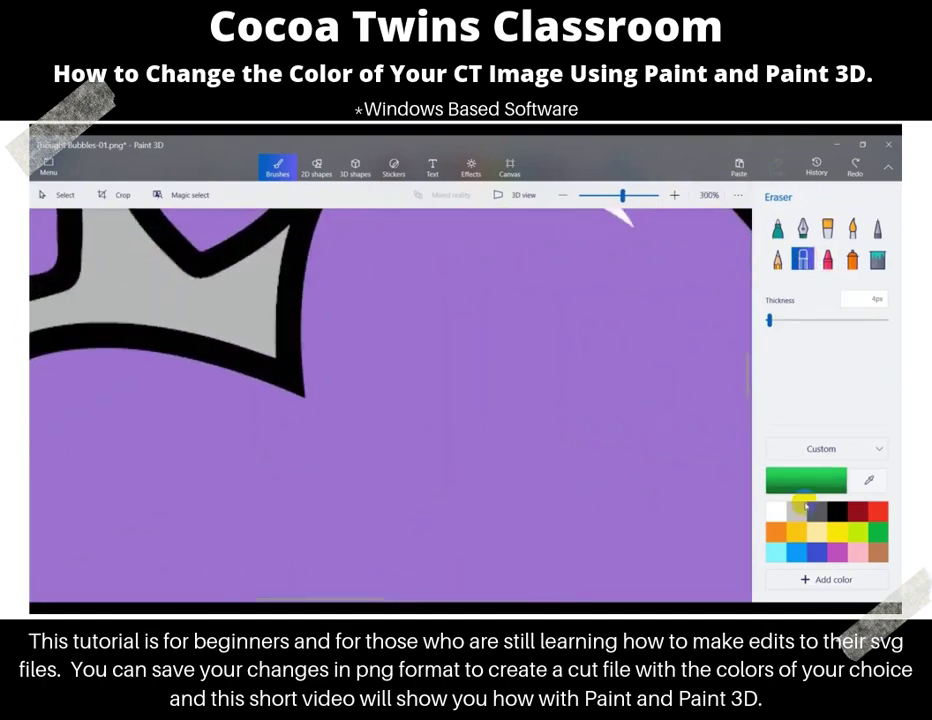
left_click_drag(745, 370, 749, 339)
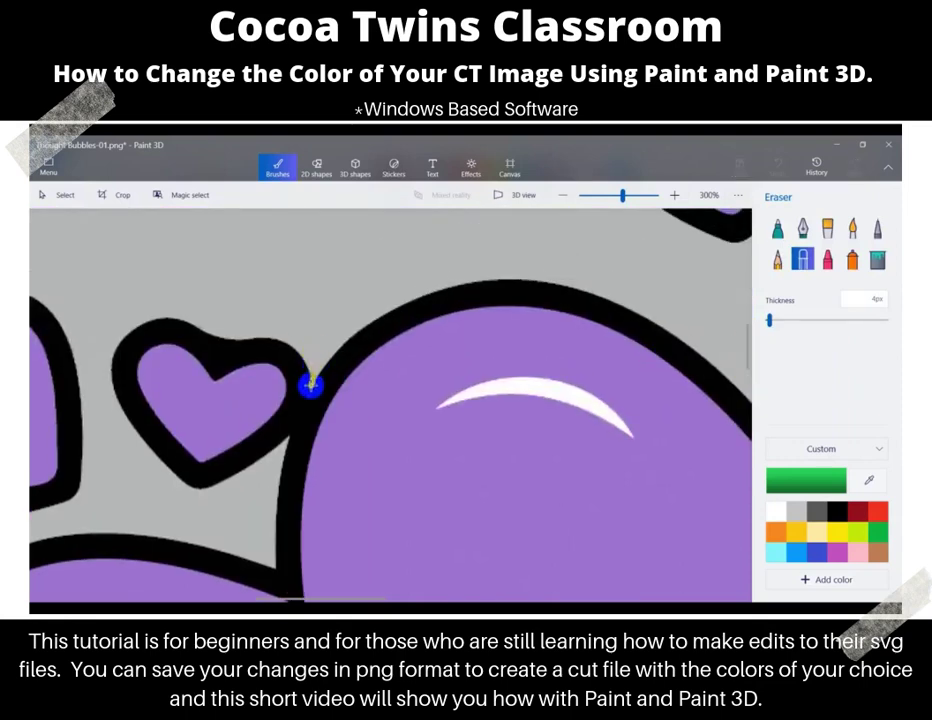
mouse_move(310, 384)
left_mouse_down()
mouse_move(270, 463)
mouse_move(301, 403)
left_mouse_up()
left_click_drag(330, 358, 340, 320)
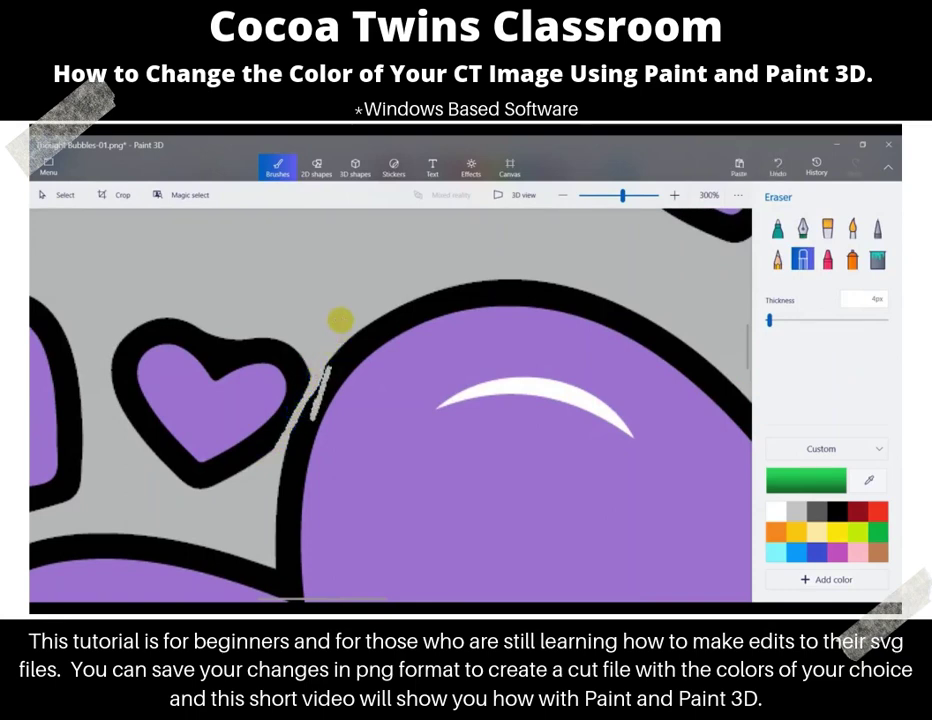
key("ctrl+z")
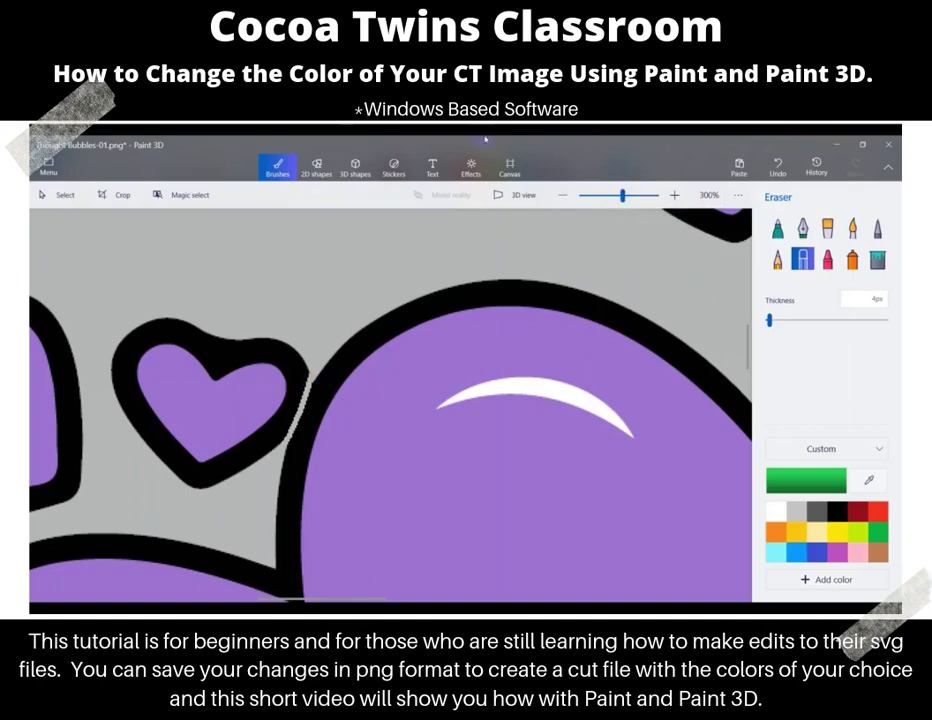
left_click(563, 194)
left_click(563, 194)
left_click(563, 194)
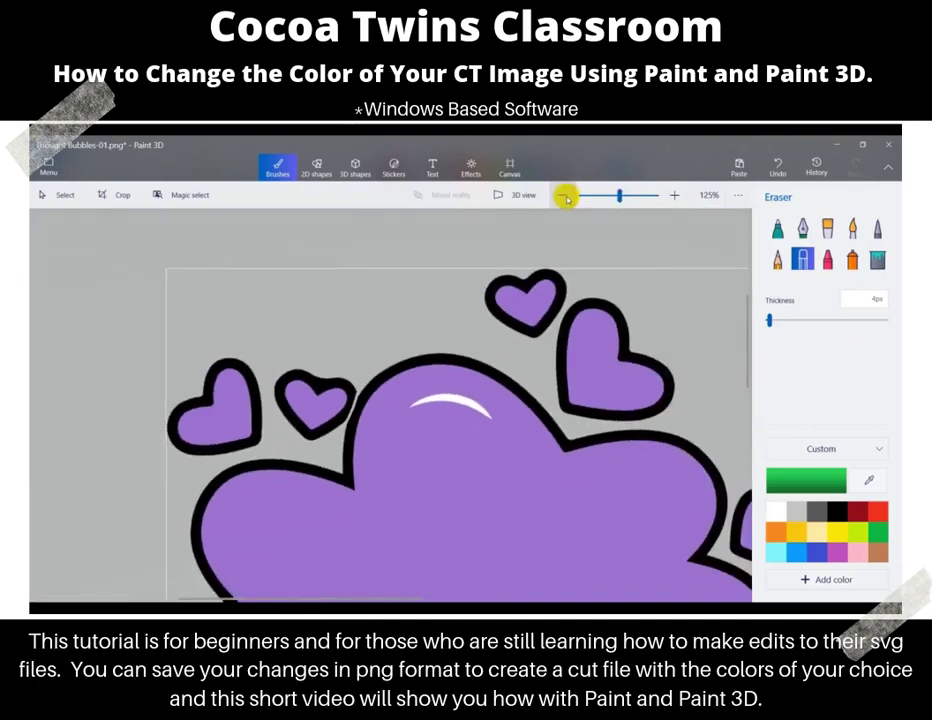
left_click(563, 194)
scroll(508, 302, "down", 3)
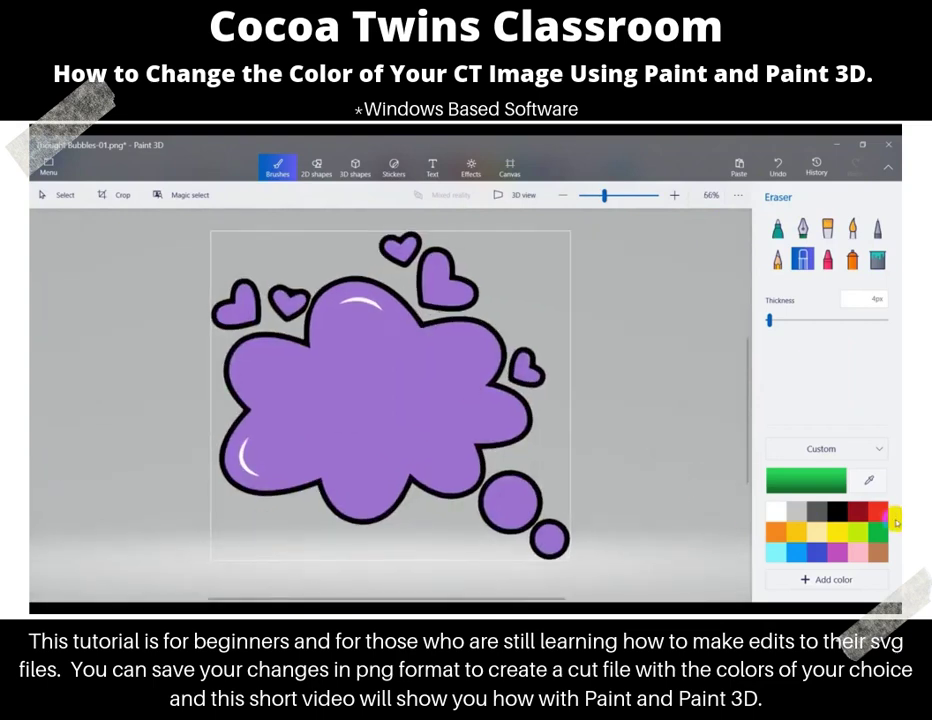
- Fill the outlines of both circles, the cloud and all five hearts with white
left_click(776, 511)
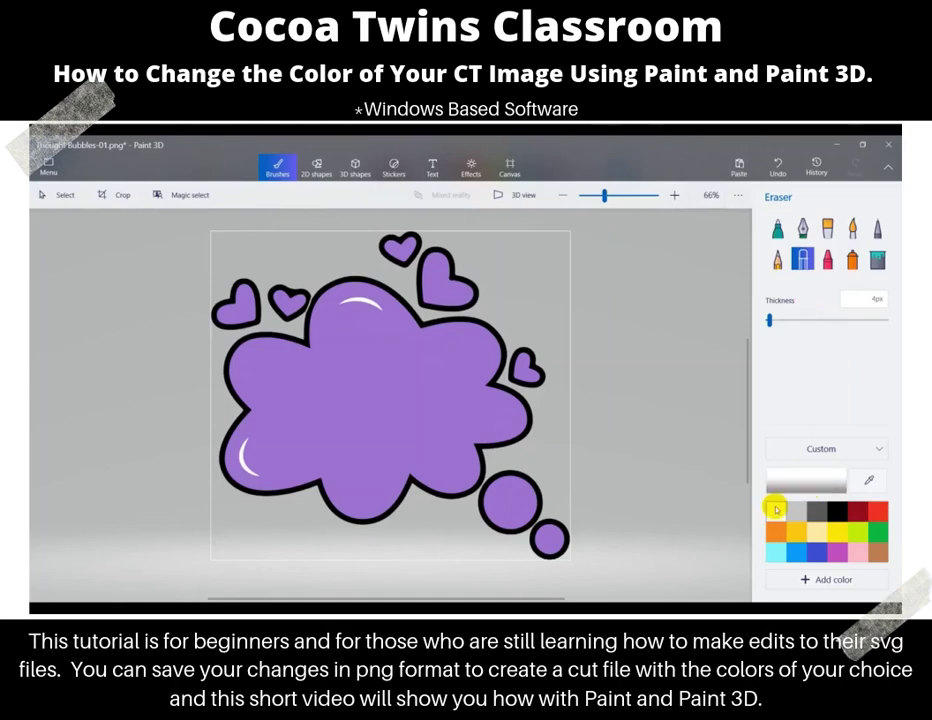
left_click(876, 260)
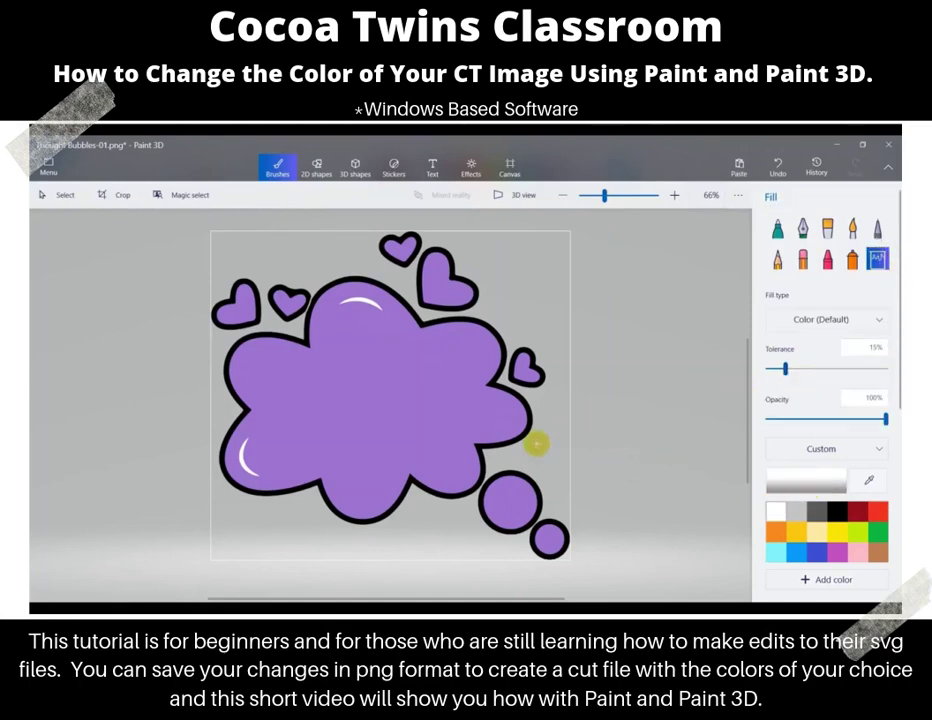
left_click(516, 470)
left_click(553, 523)
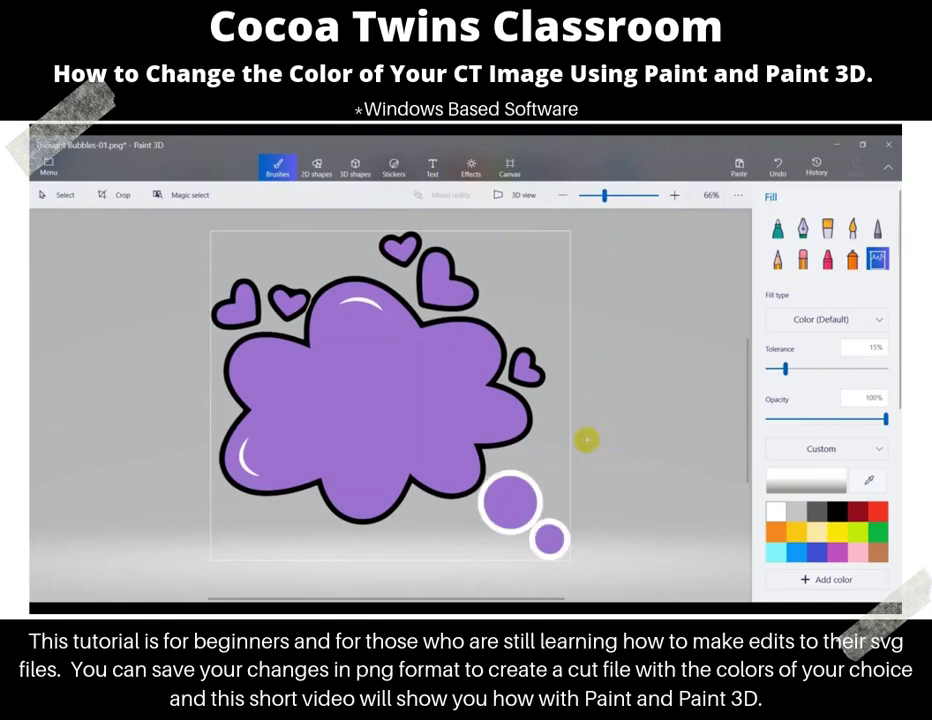
left_click(535, 377)
left_click(520, 400)
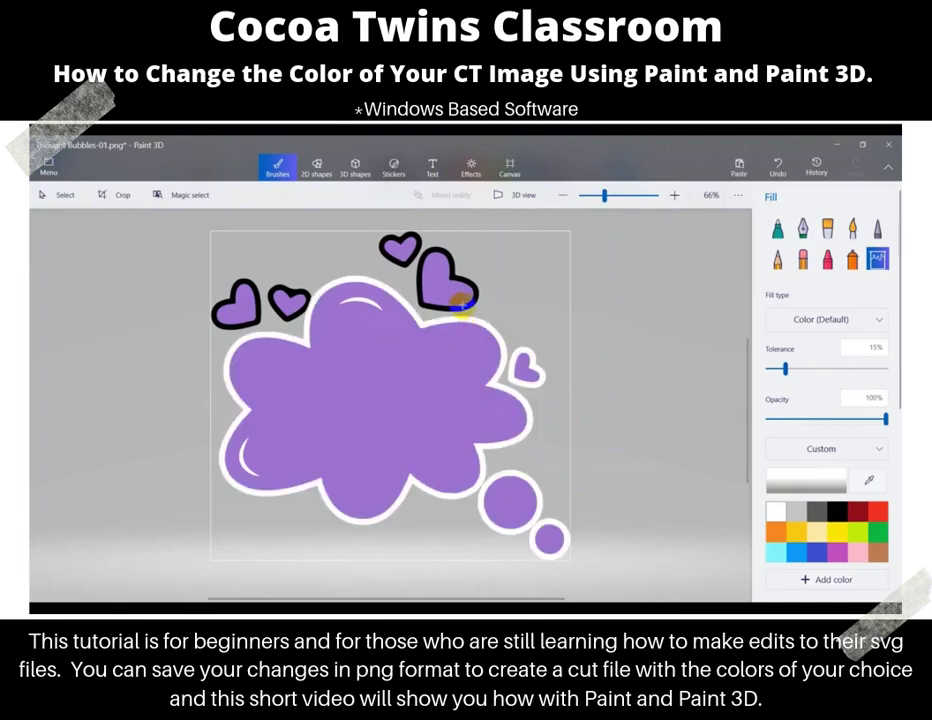
left_click(462, 302)
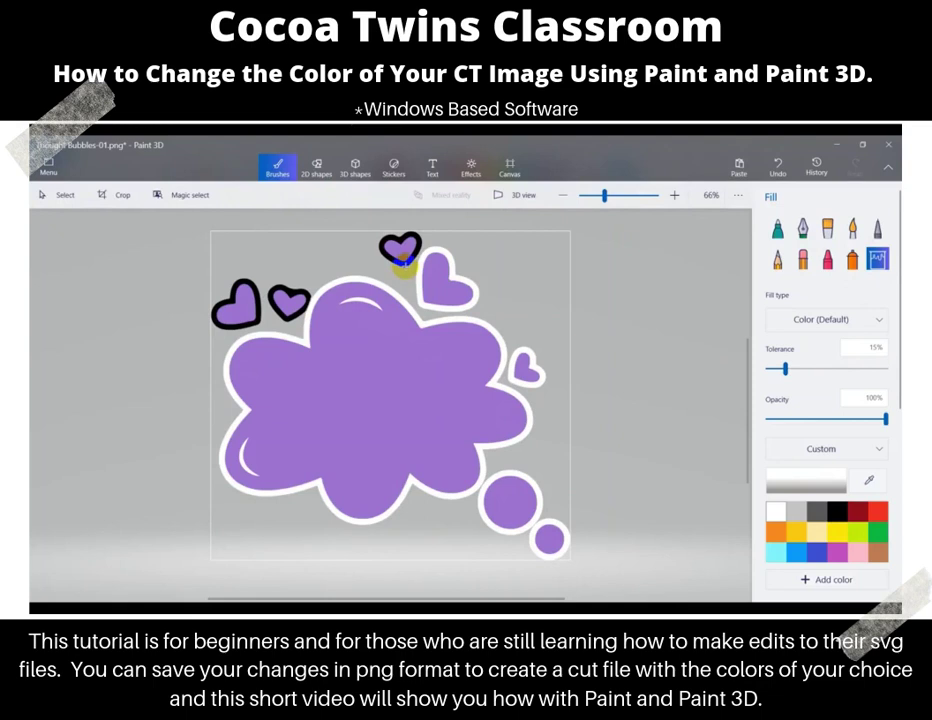
left_click(401, 258)
left_click(292, 310)
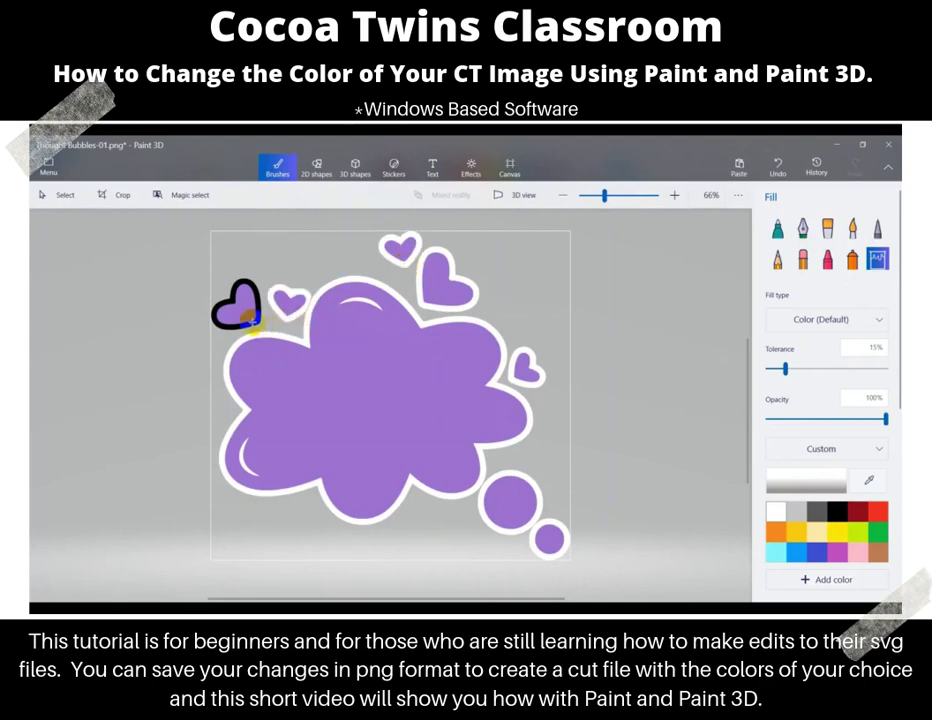
left_click(251, 318)
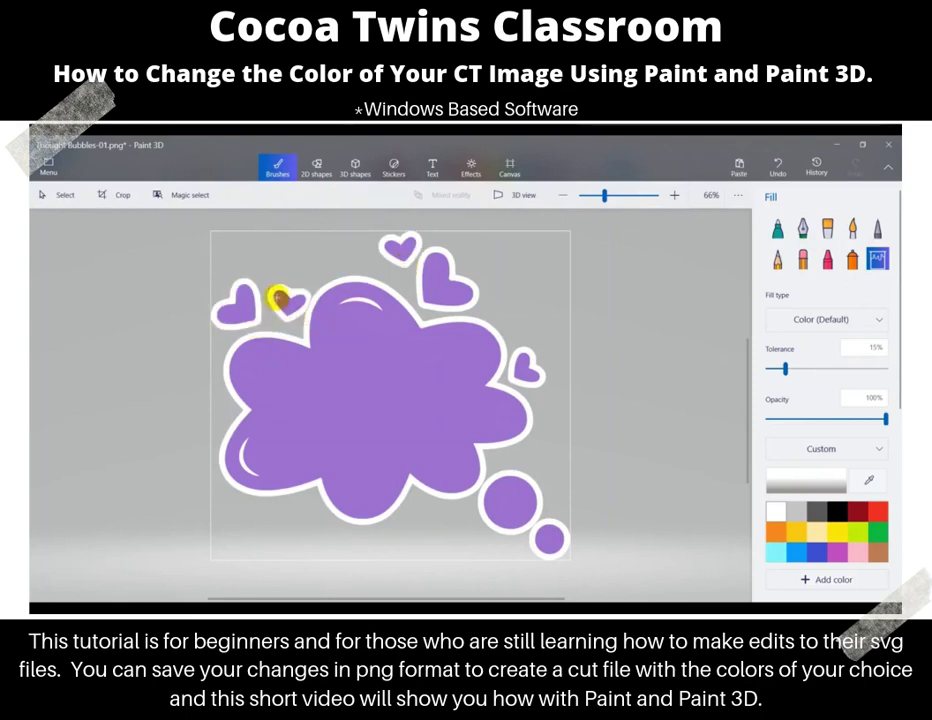
left_click(879, 511)
- Outline the second small heart red, the cloud gold, and the big circle and two hearts green
left_click(287, 315)
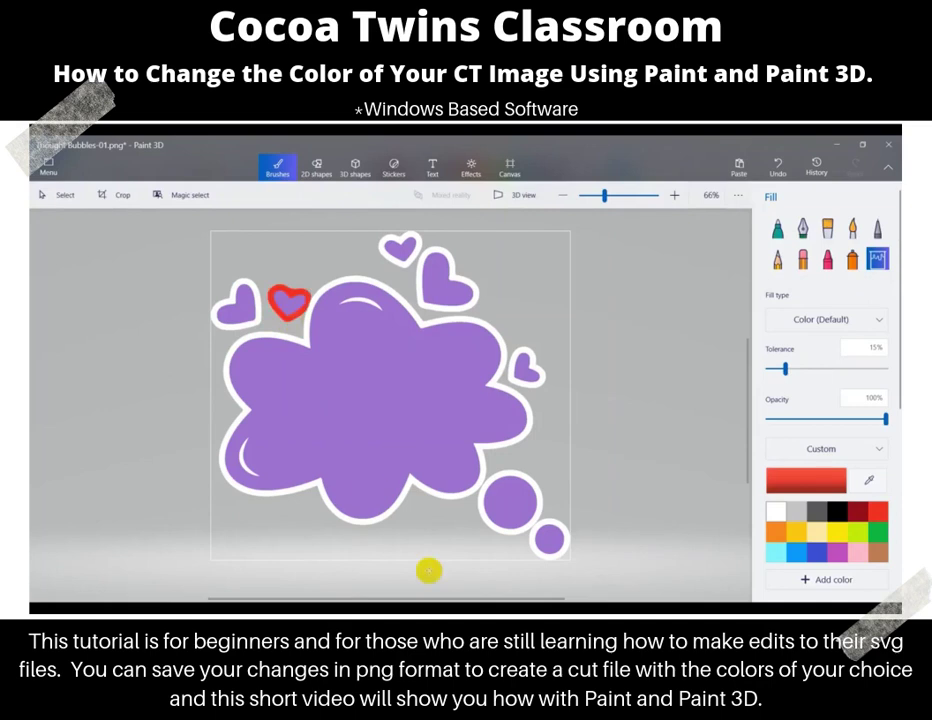
left_click(799, 532)
left_click(511, 441)
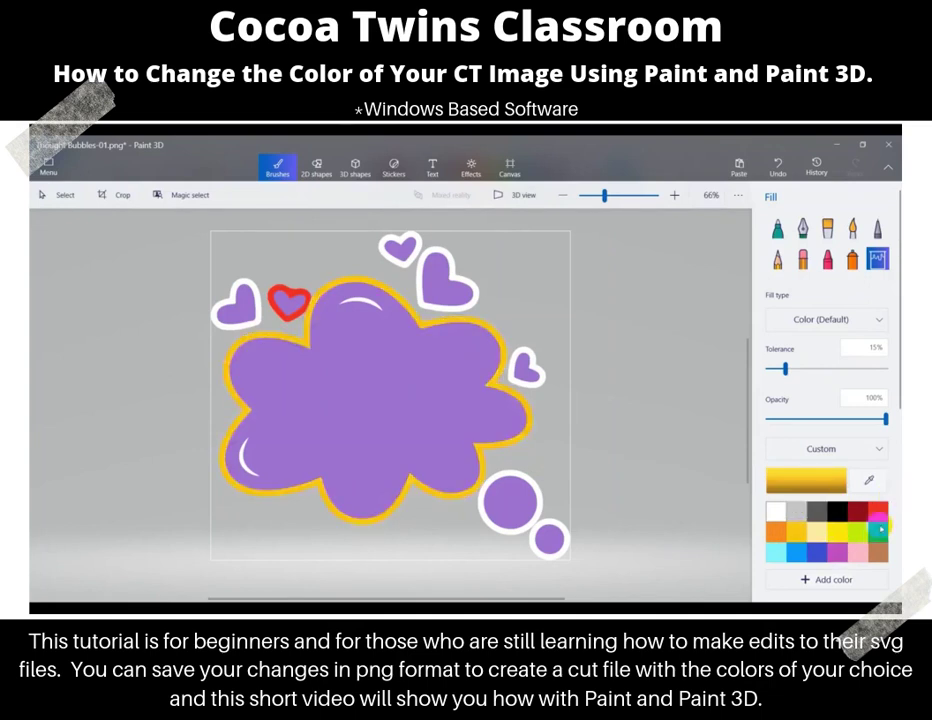
left_click(879, 533)
left_click(490, 485)
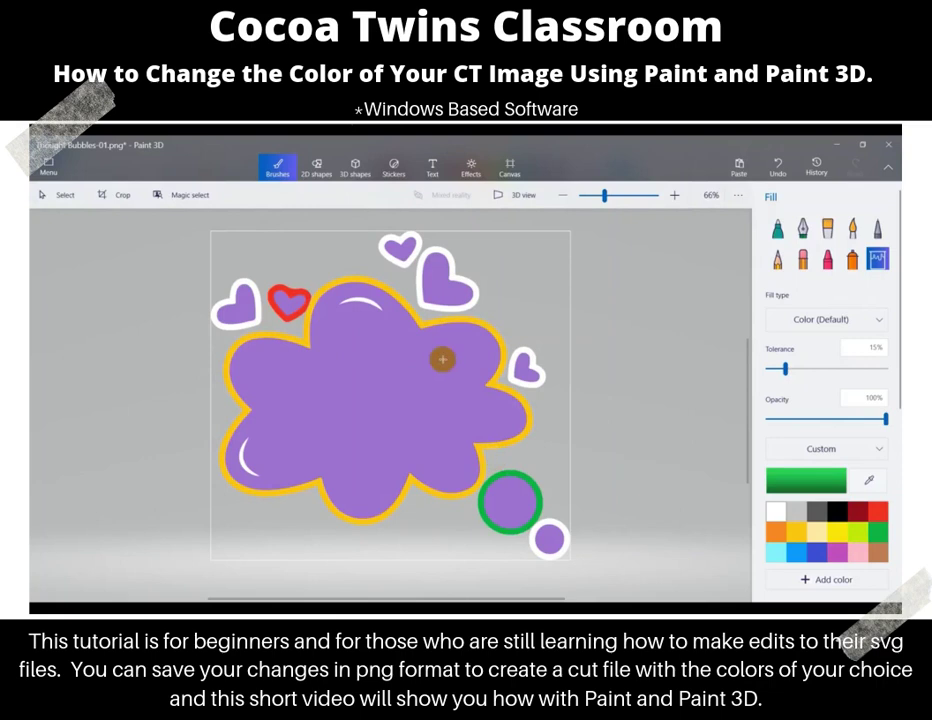
left_click(455, 305)
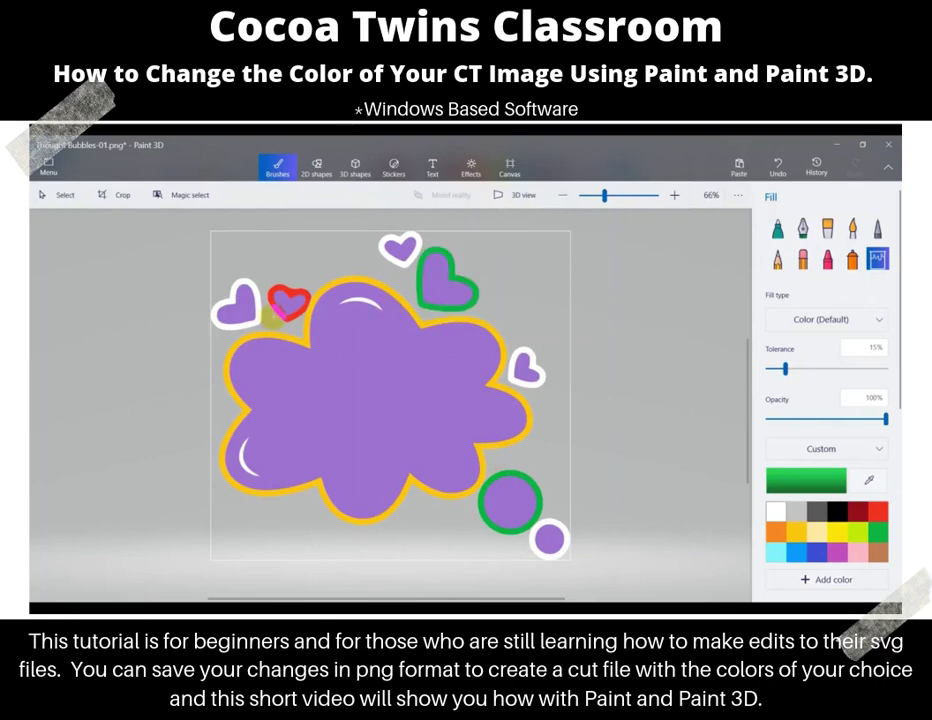
left_click(252, 317)
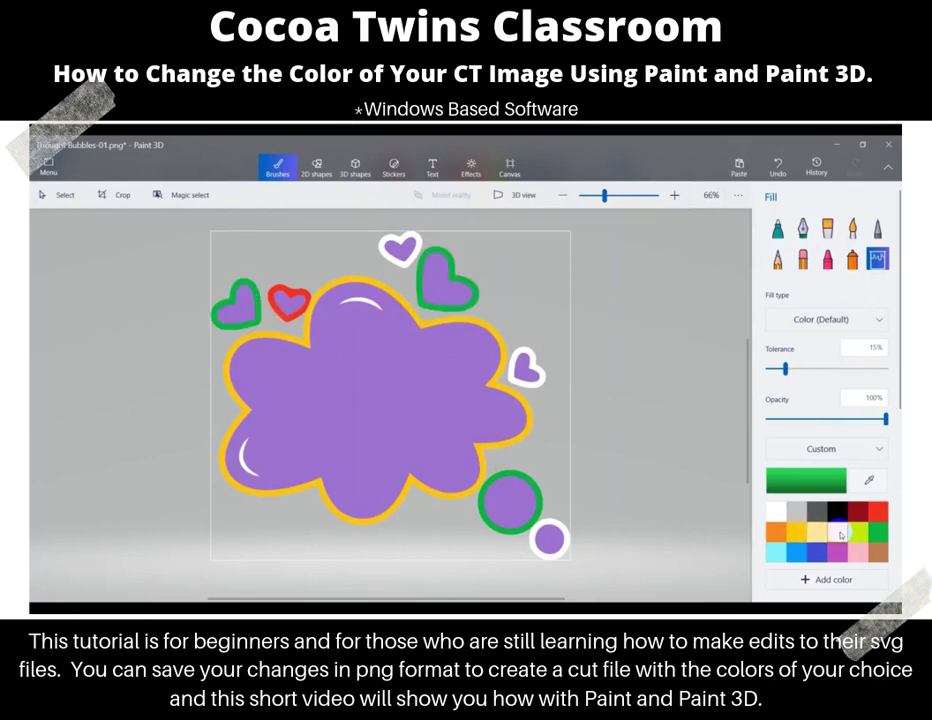
- Outline the small circle and right-side heart in red and the top small heart in gold
left_click(885, 510)
left_click(561, 549)
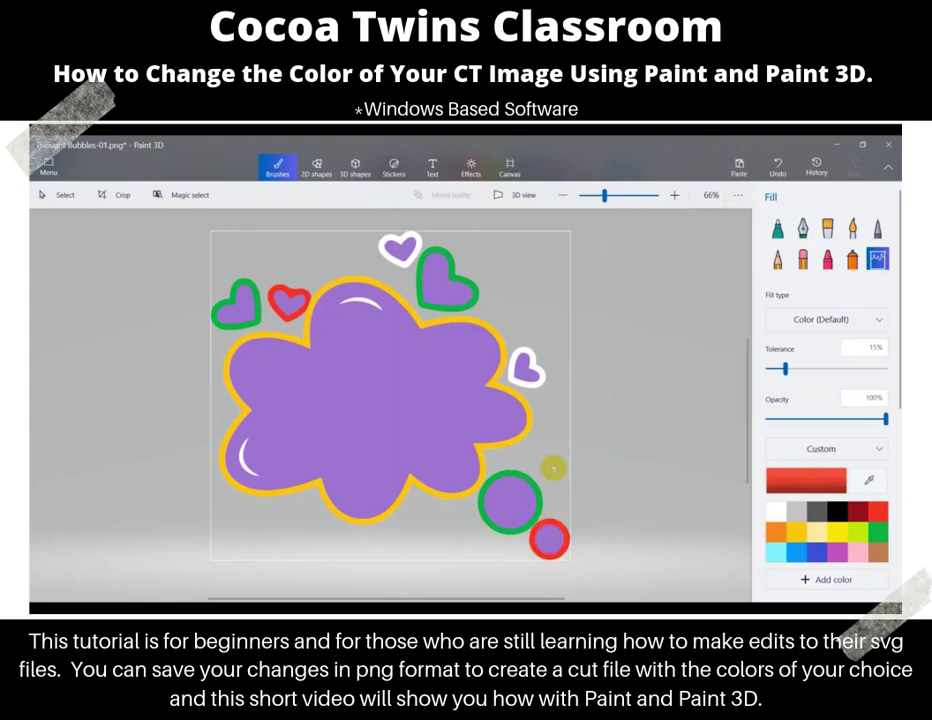
left_click(537, 380)
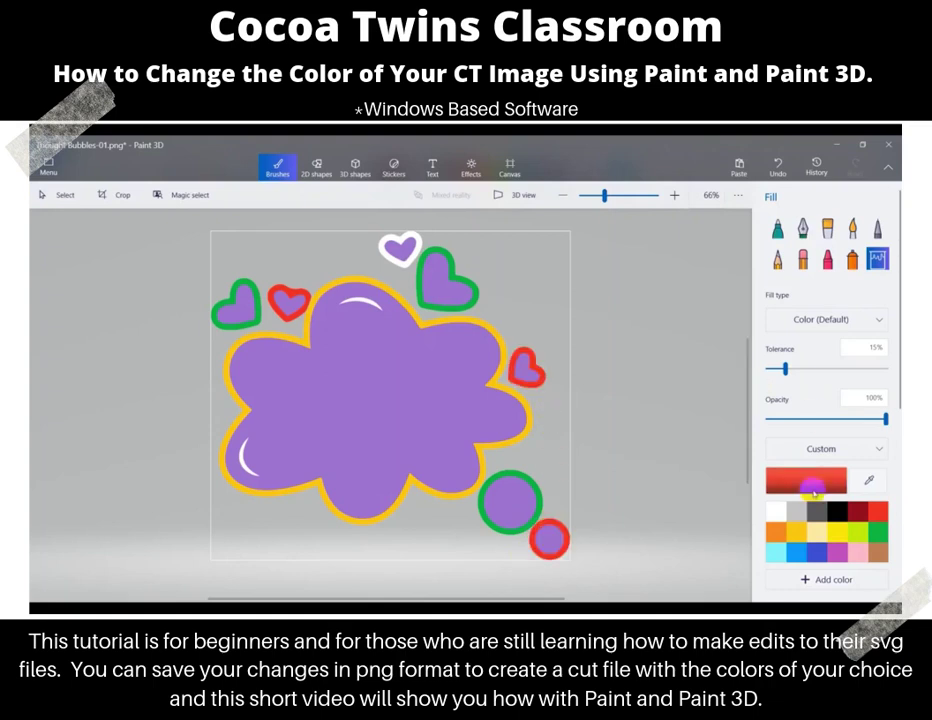
left_click(404, 253)
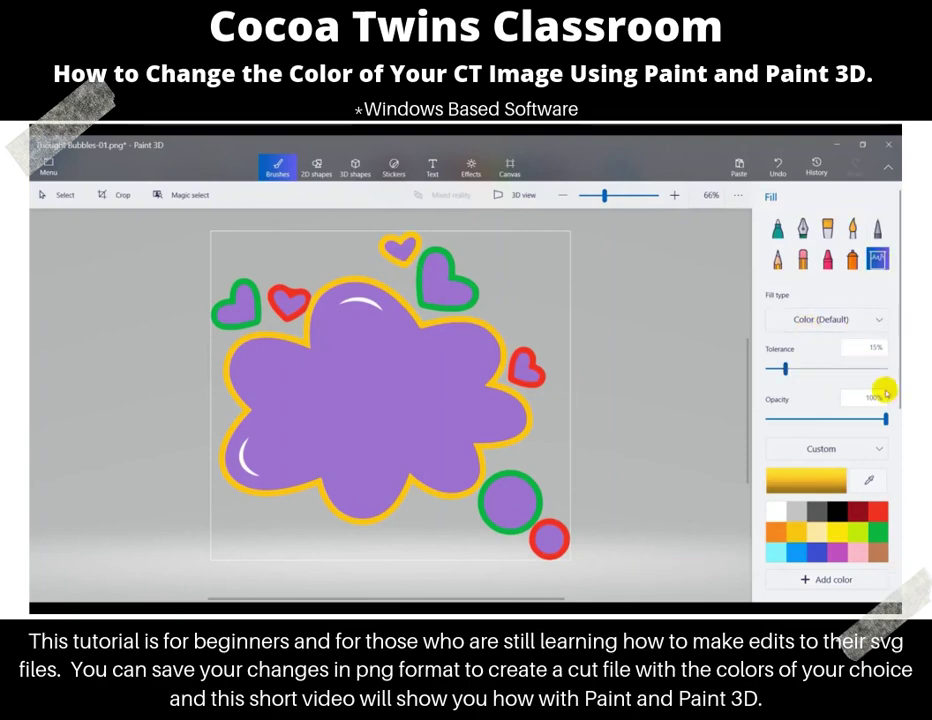
- Zoom in and undo the stray marker dot beside the red heart
left_click(674, 195)
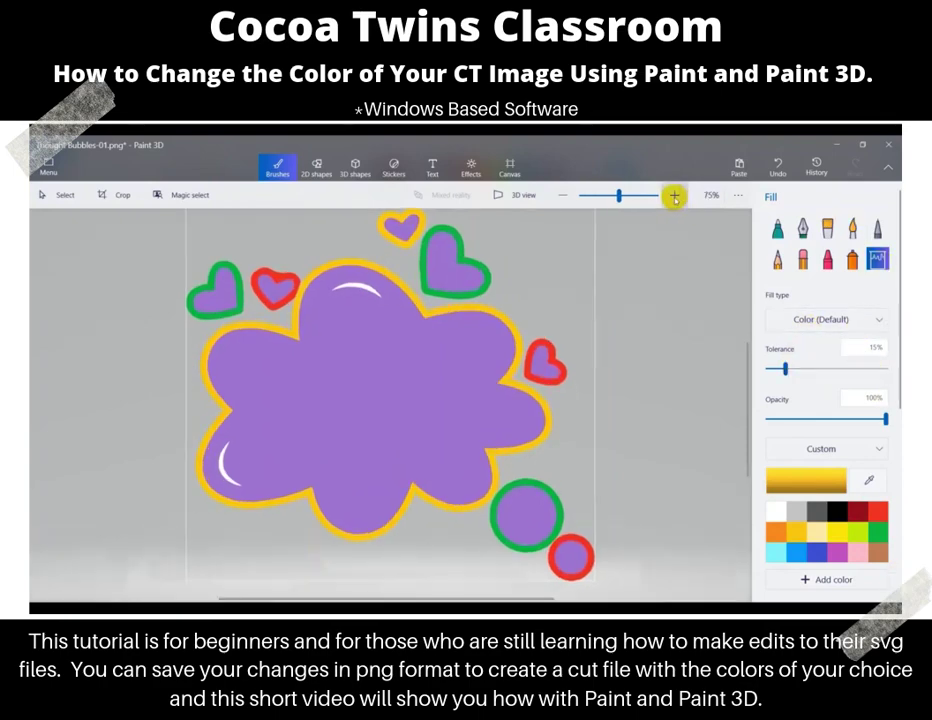
left_click(674, 195)
left_click(674, 195)
scroll(218, 230, "up", 1)
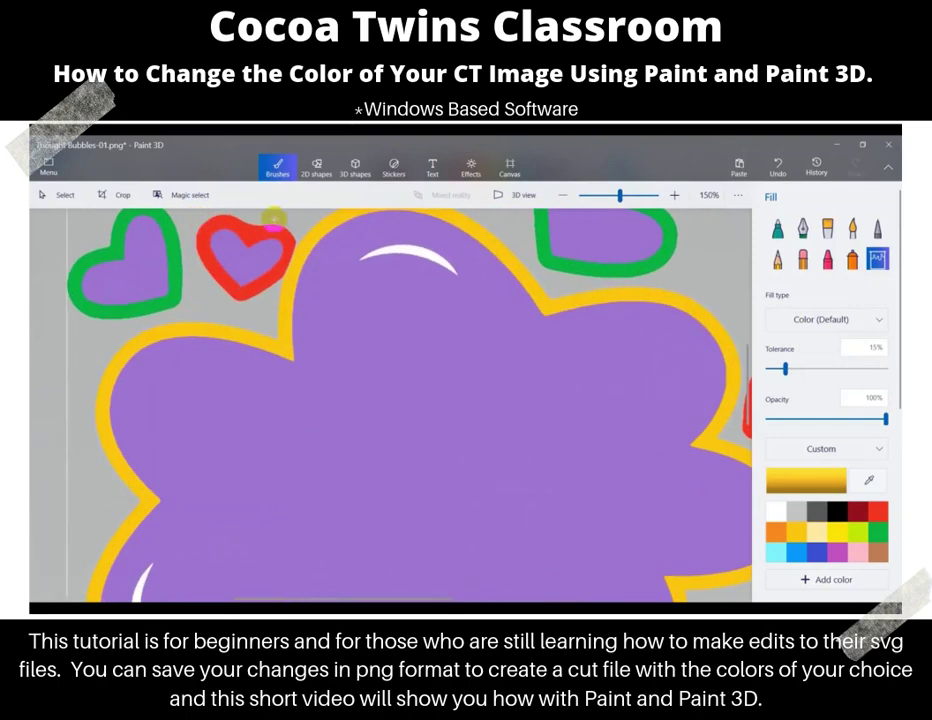
left_click(779, 232)
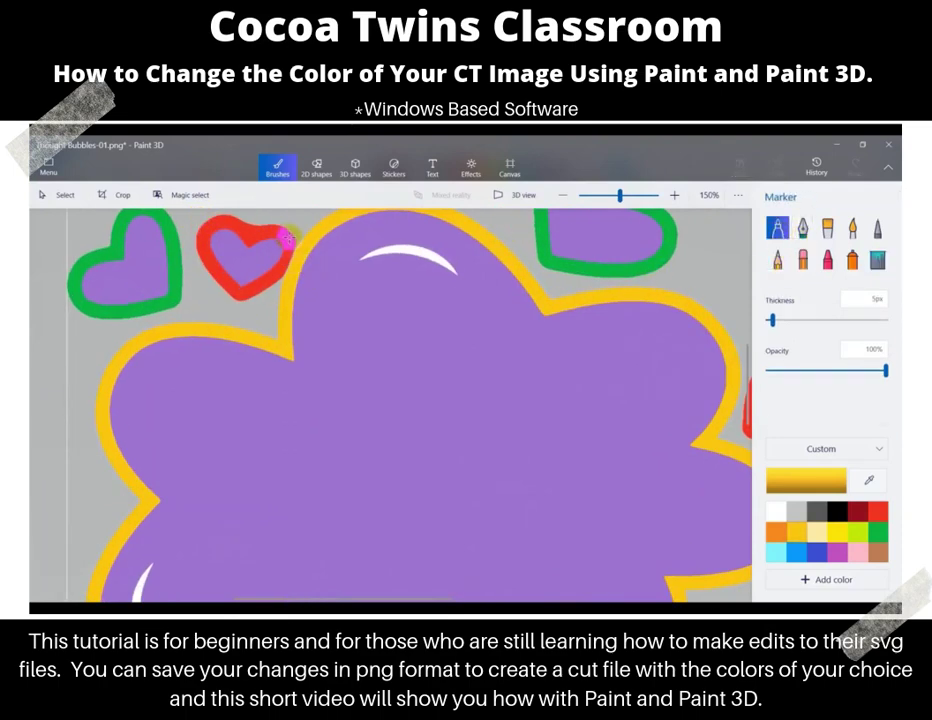
left_click(777, 166)
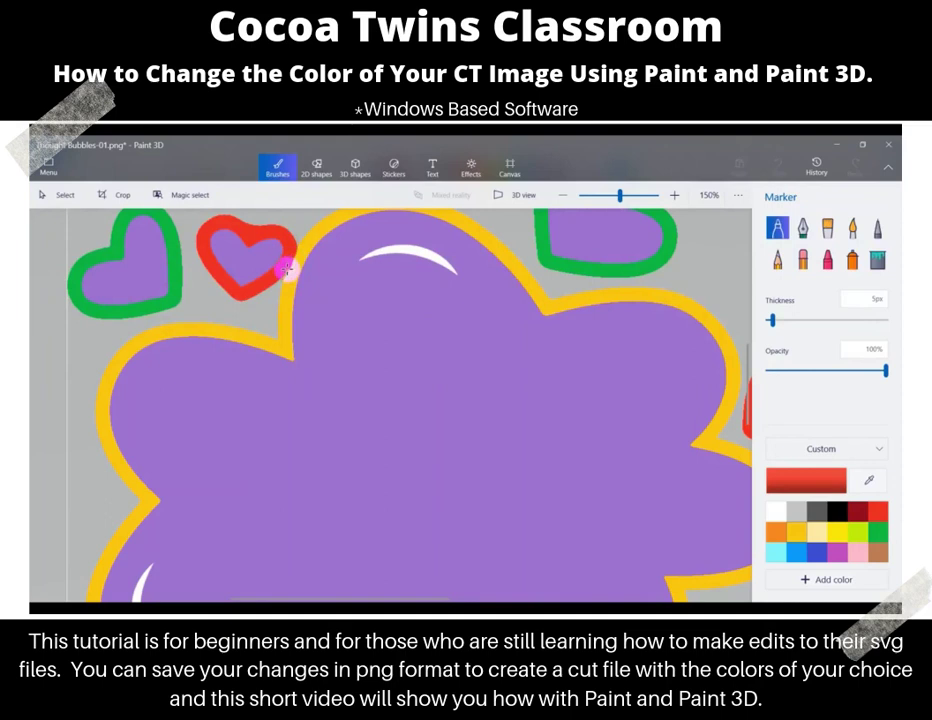
- Eyedrop the heart outline's red, then the cloud's purple #9966cc as the paint colour
left_click(869, 480)
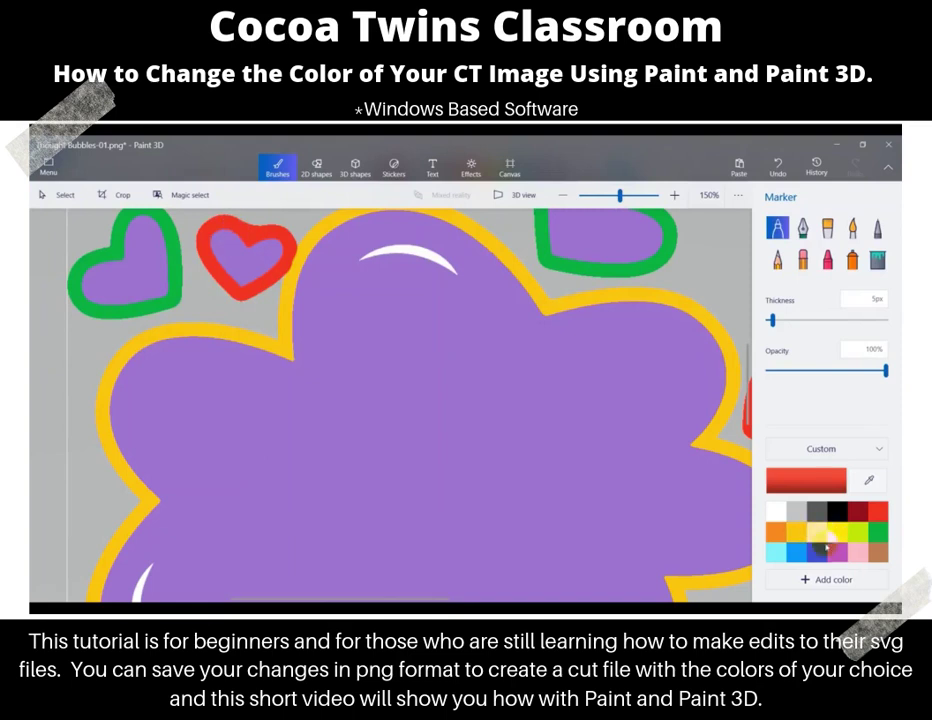
left_click(863, 486)
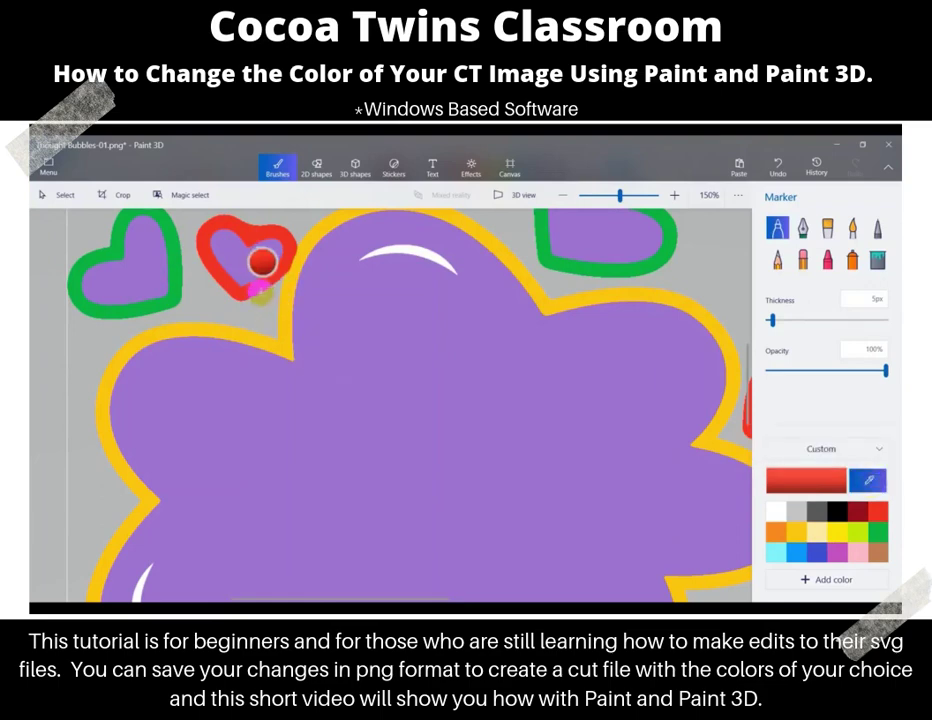
left_click(250, 288)
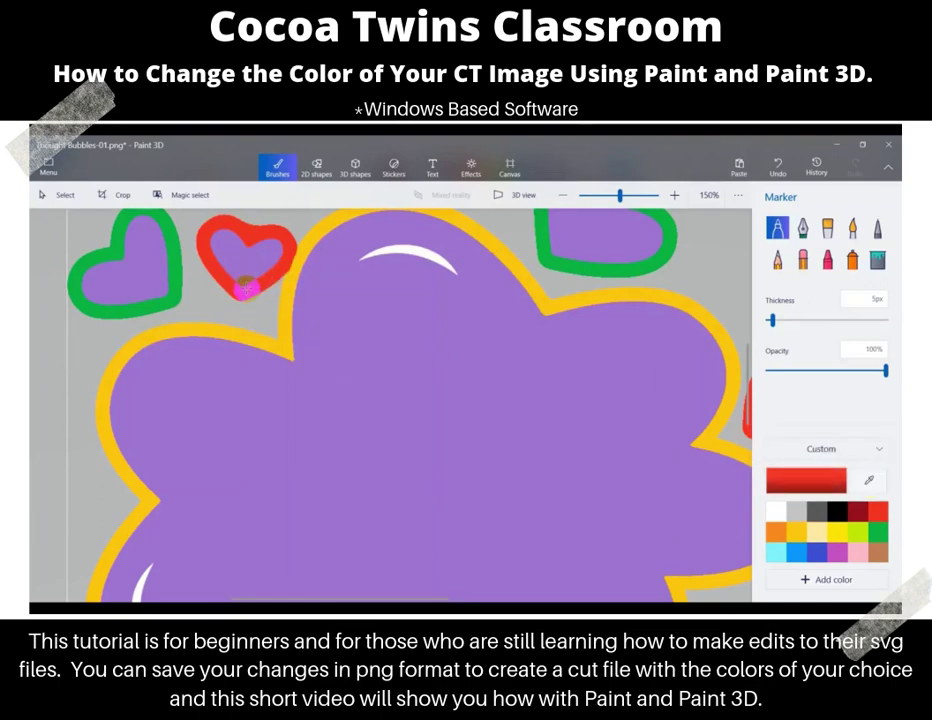
left_click(822, 485)
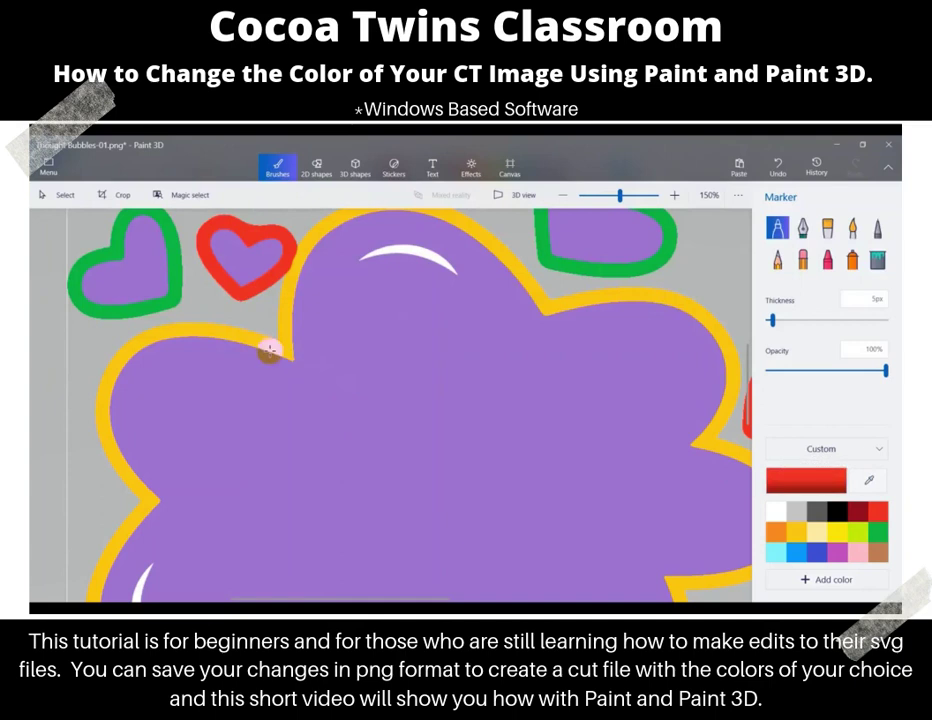
left_click(869, 480)
left_click(380, 398)
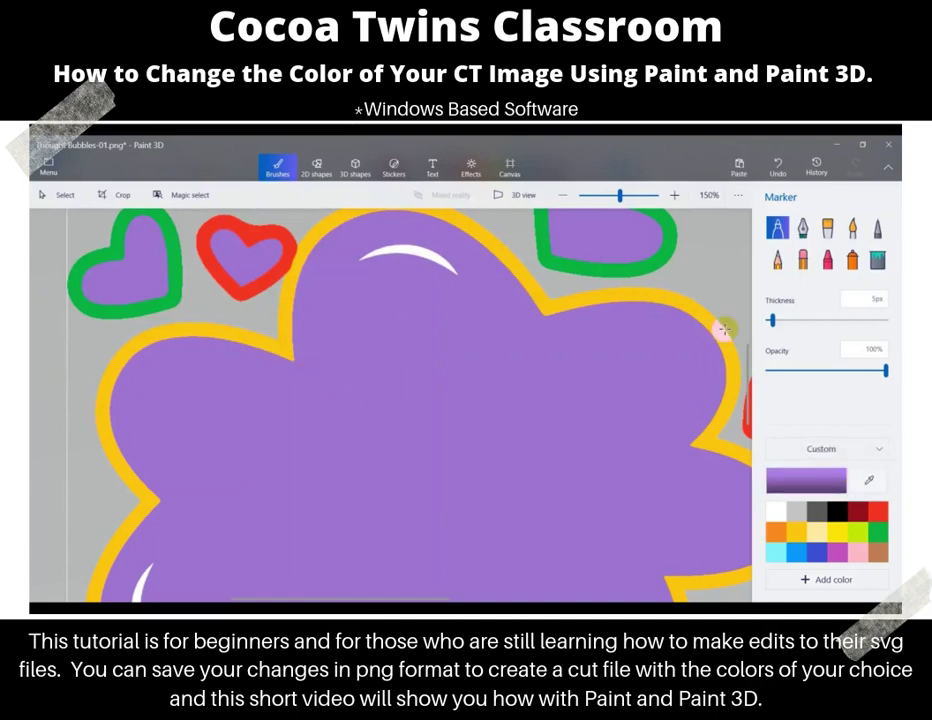
scroll(352, 384, "down", 2)
- Fill the cloud and the large bottom circle with blue
scroll(350, 383, "down", 1)
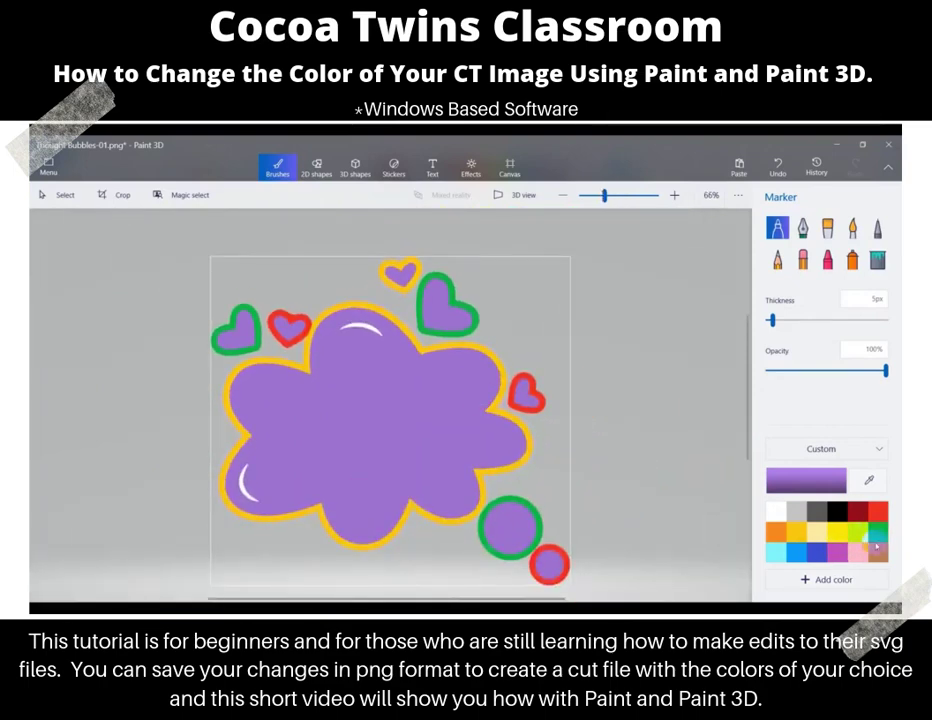
scroll(287, 466, "up", 1)
scroll(410, 428, "down", 2)
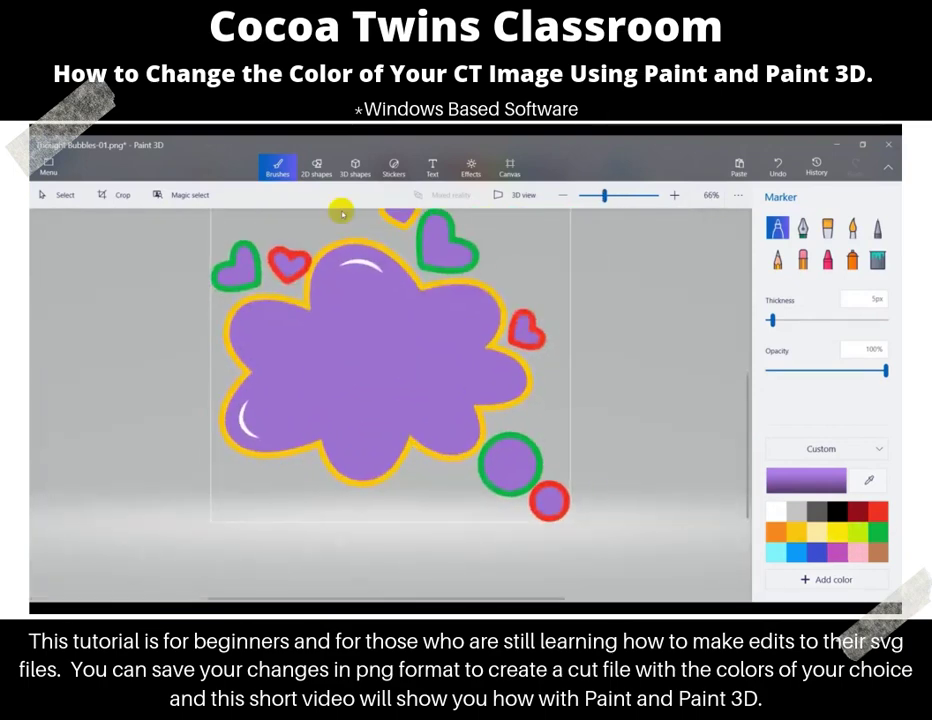
scroll(368, 391, "up", 1)
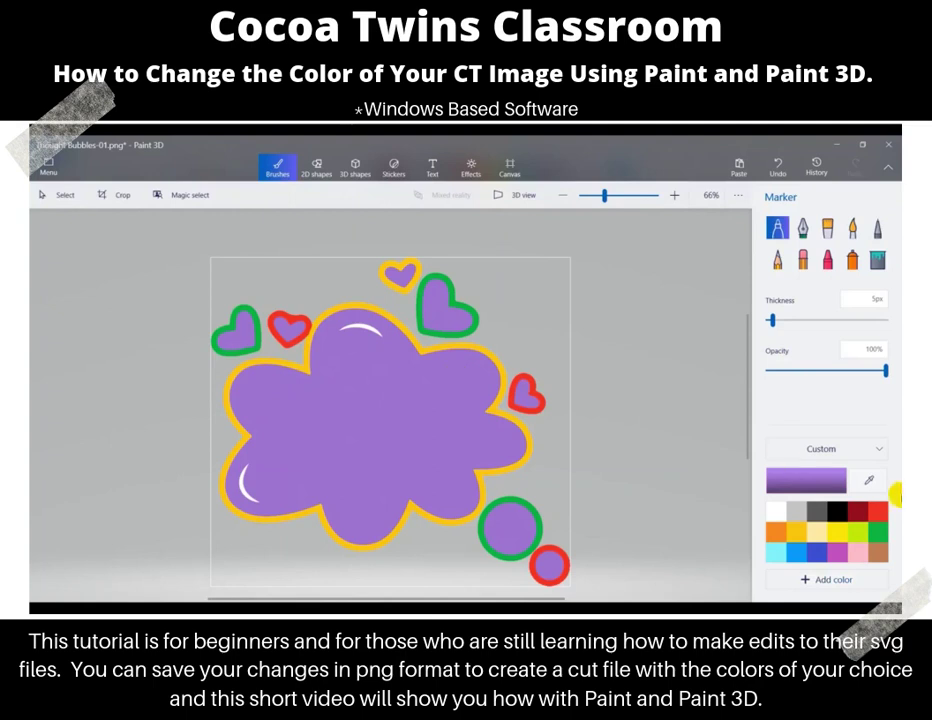
left_click(777, 553)
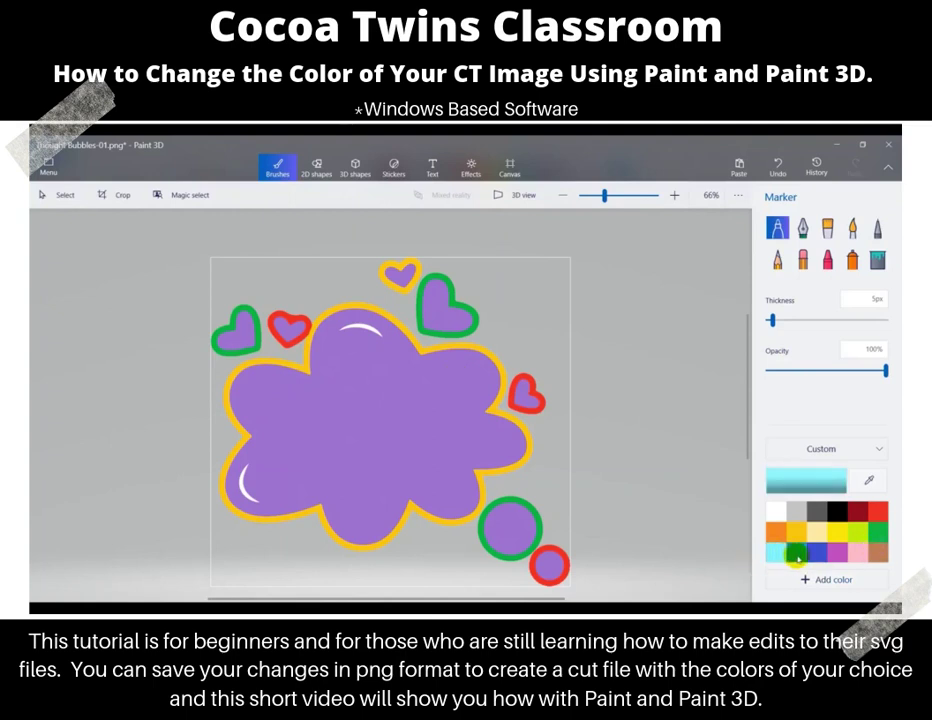
left_click(797, 556)
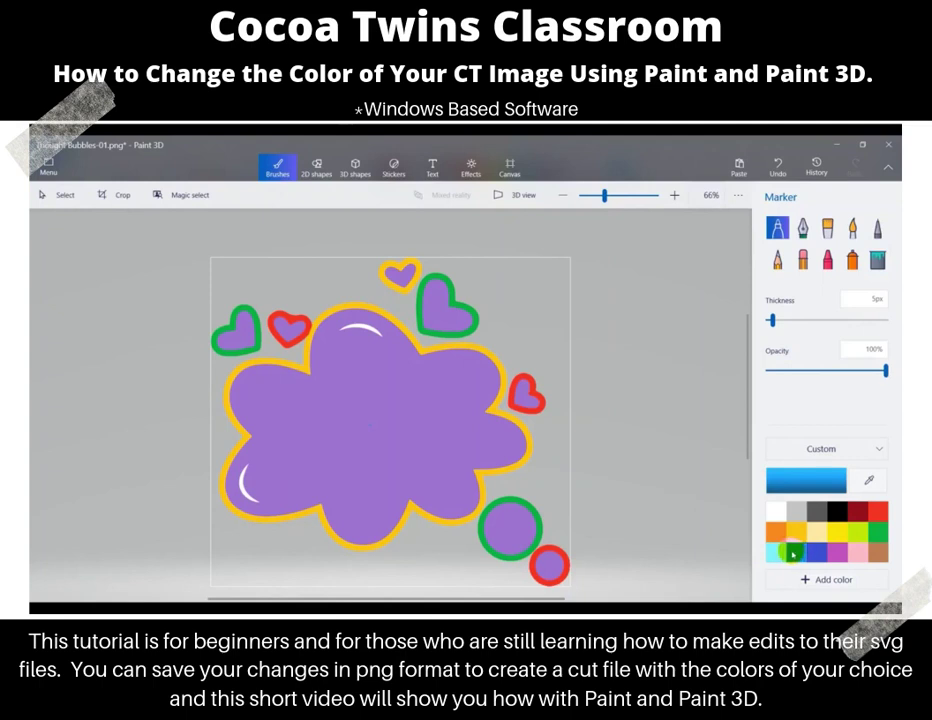
left_click(877, 259)
left_click(439, 411)
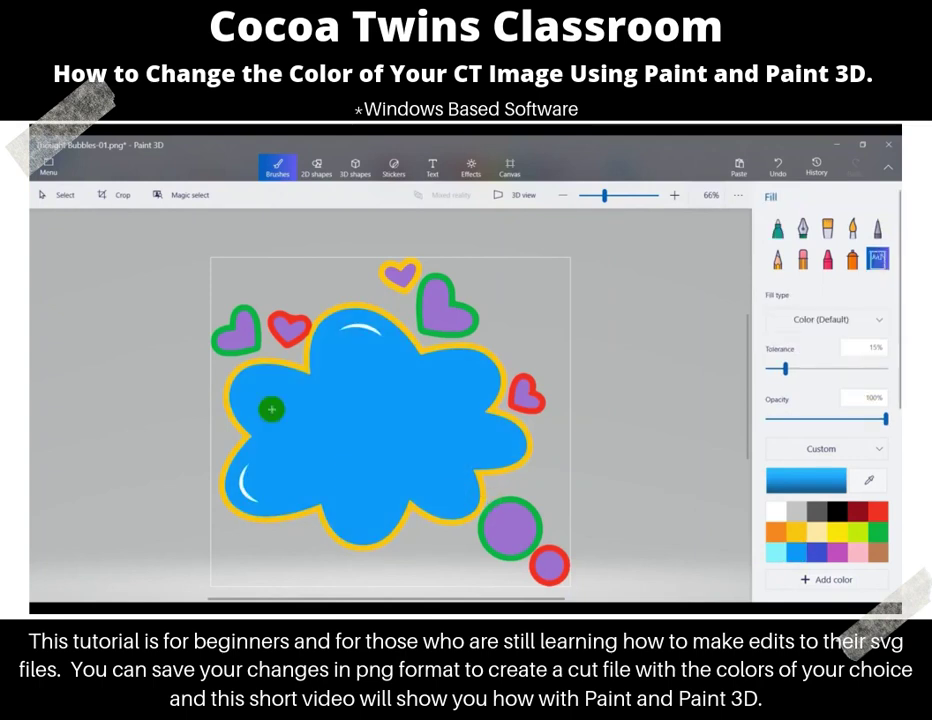
left_click(507, 526)
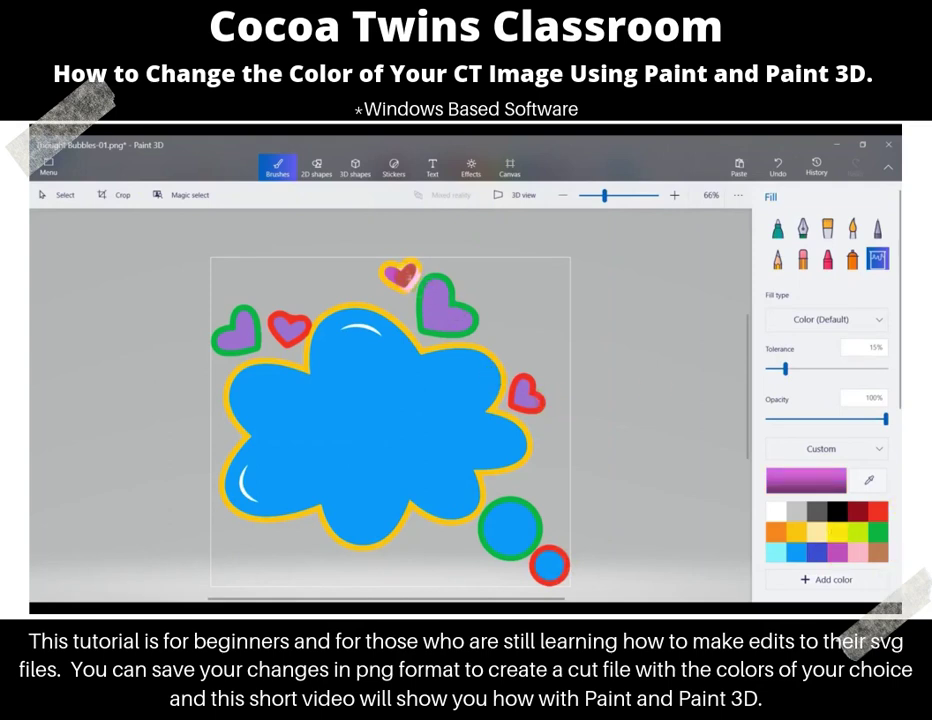
- Fill the top heart purple, the large and left hearts red, and the small left heart green
left_click(400, 275)
left_click(440, 310)
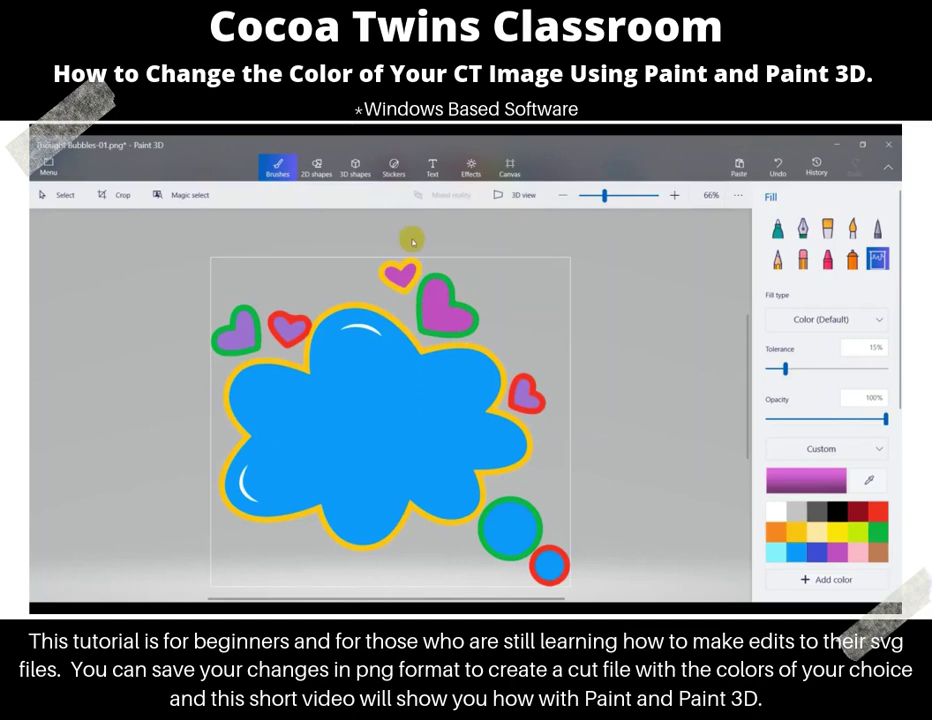
left_click(777, 166)
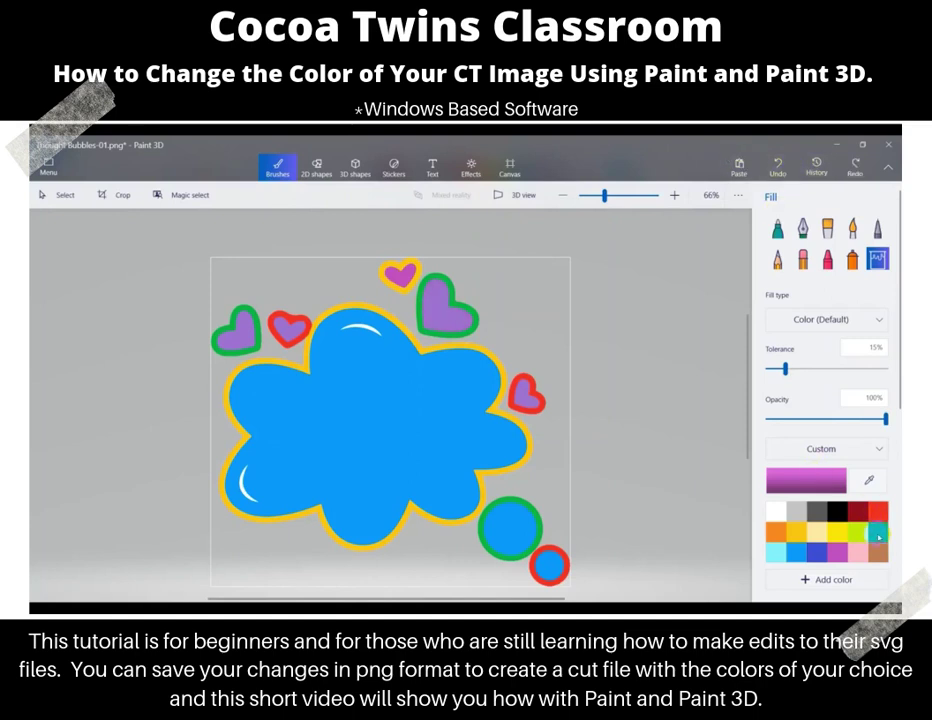
left_click(524, 400)
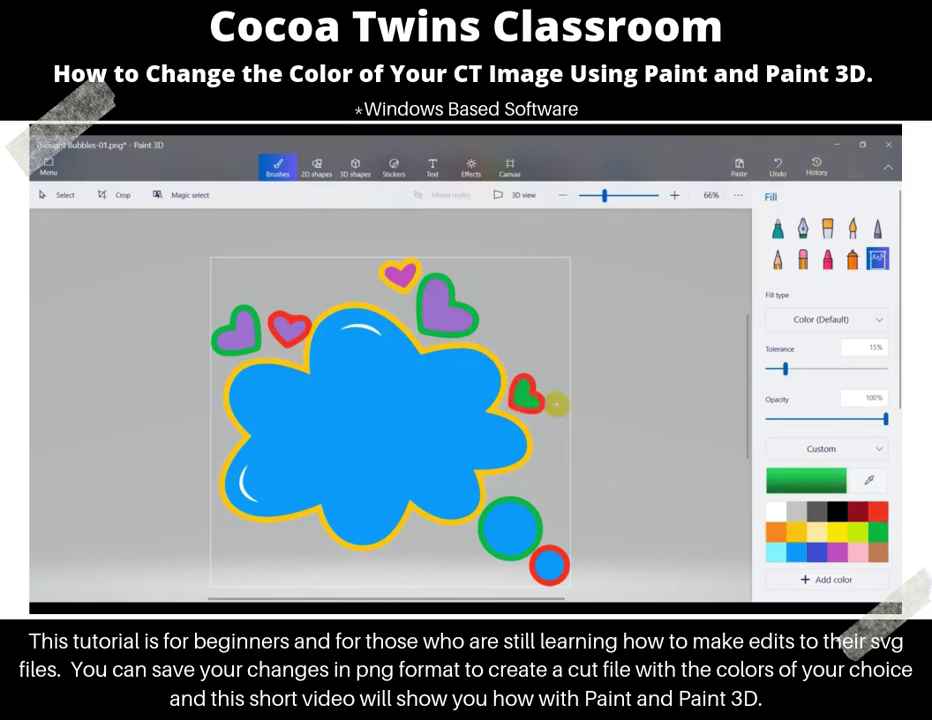
left_click(447, 321)
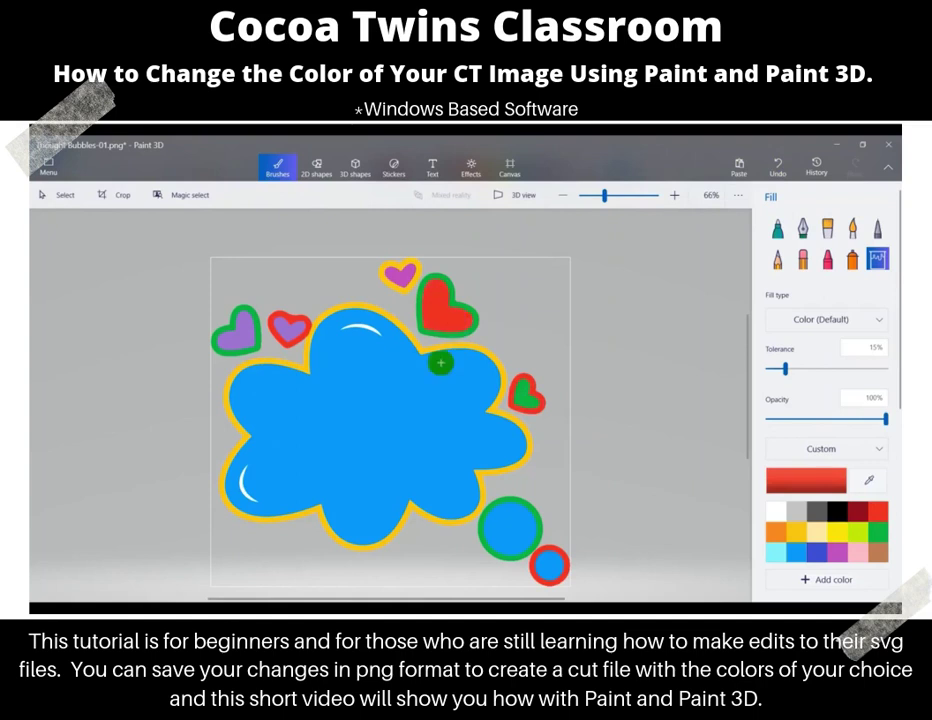
left_click(237, 335)
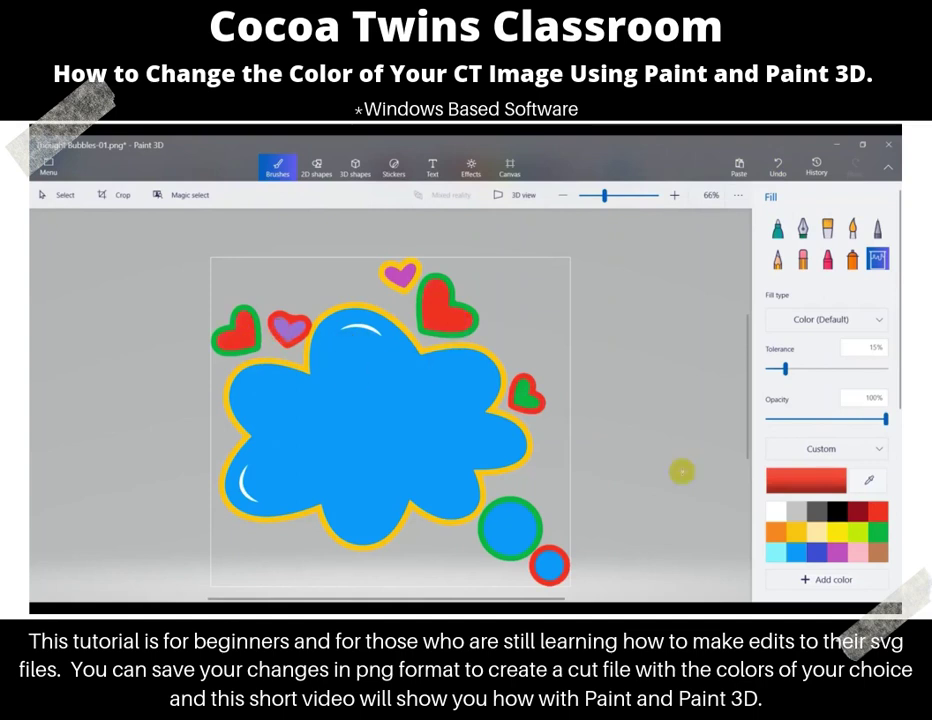
left_click(884, 536)
left_click(290, 328)
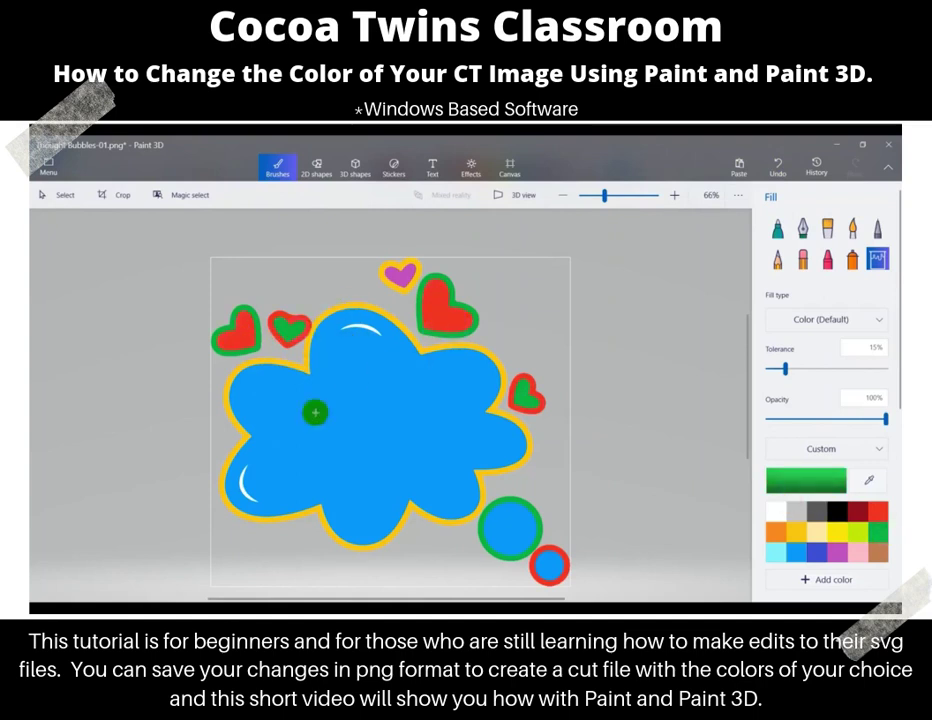
- Turn the outlines of the cloud, both circles and the hearts white again
left_click(773, 508)
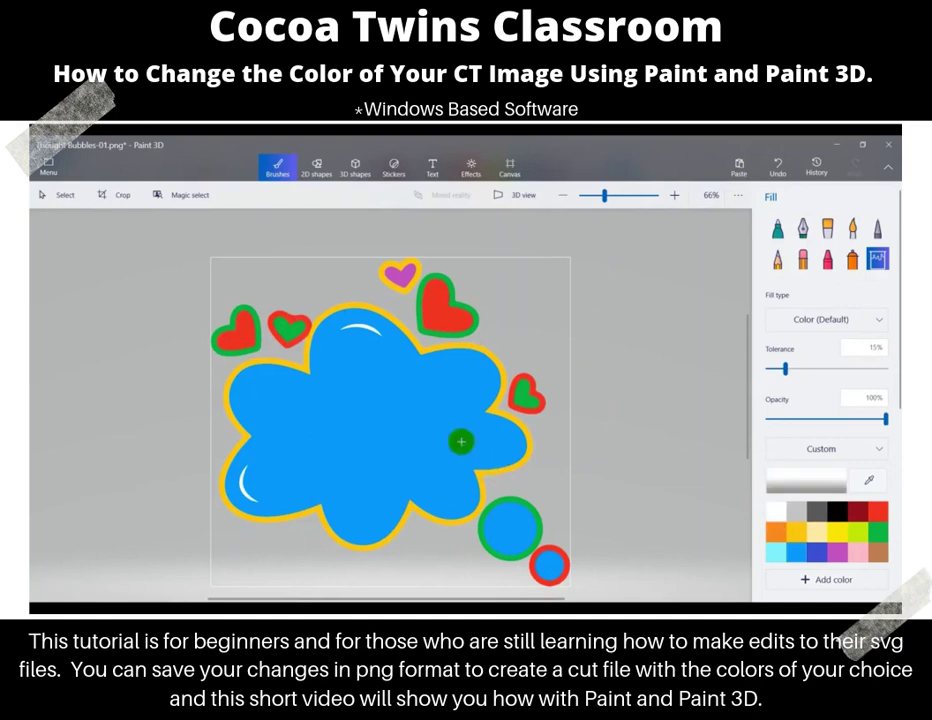
left_click(336, 322)
left_click(551, 549)
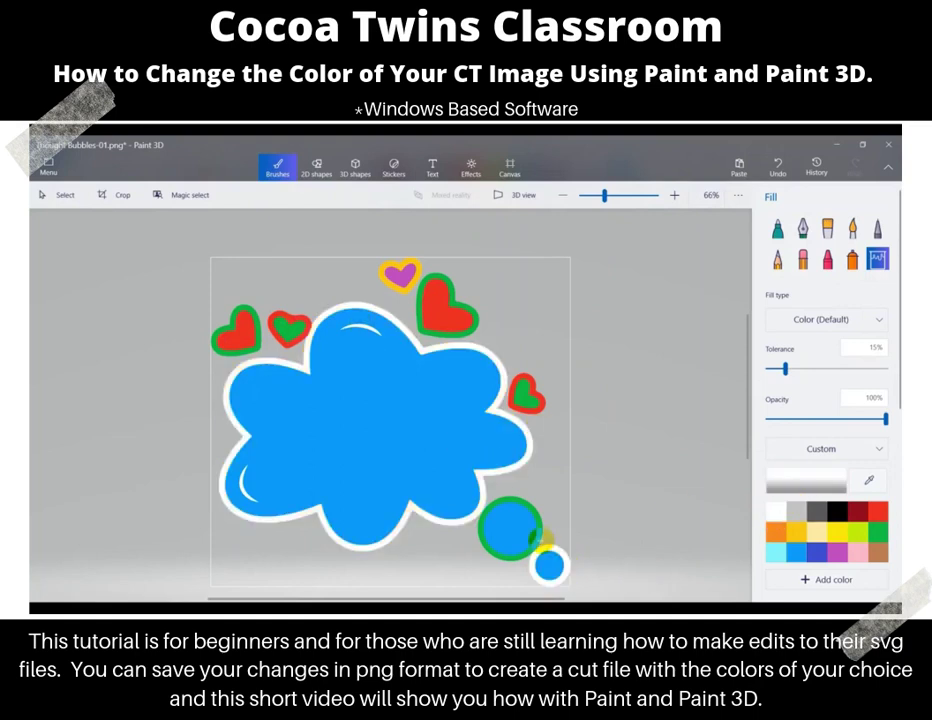
left_click(533, 538)
left_click(533, 396)
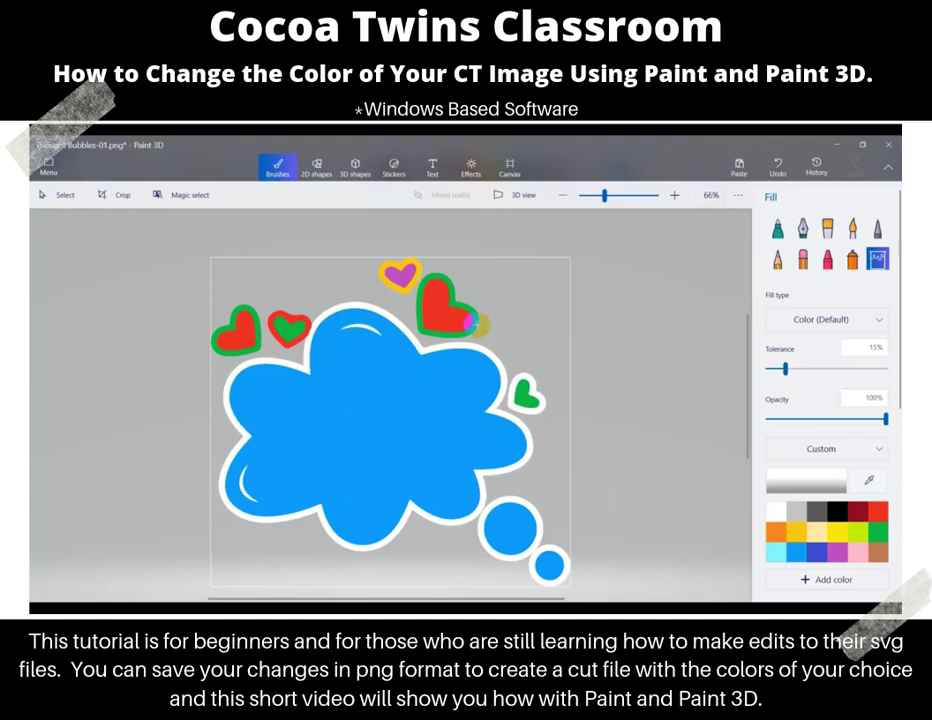
left_click(386, 270)
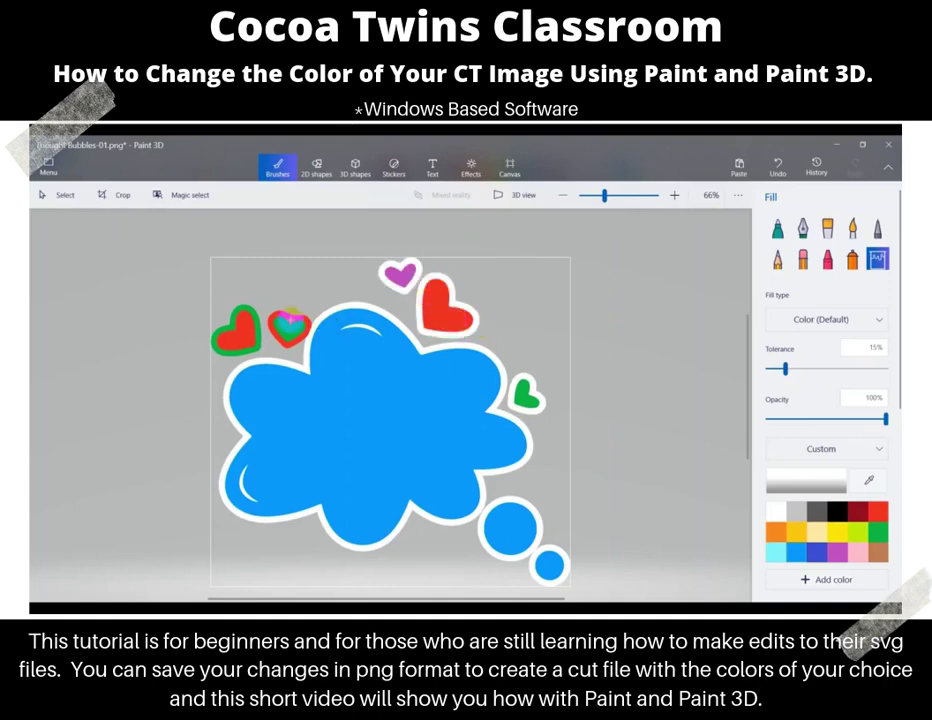
left_click(289, 323)
left_click(235, 312)
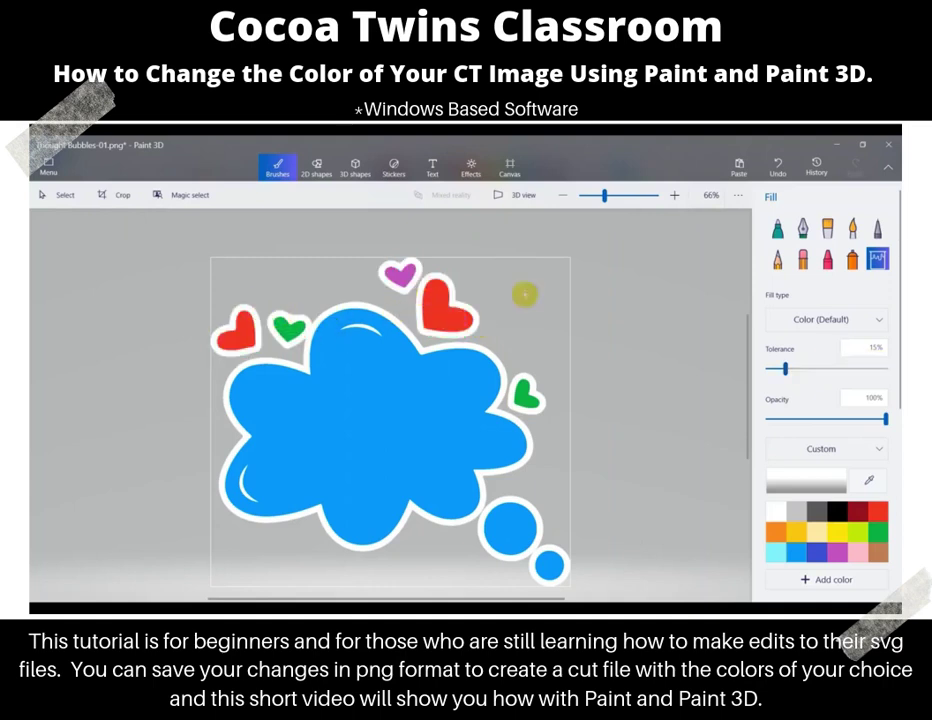
left_click(410, 362)
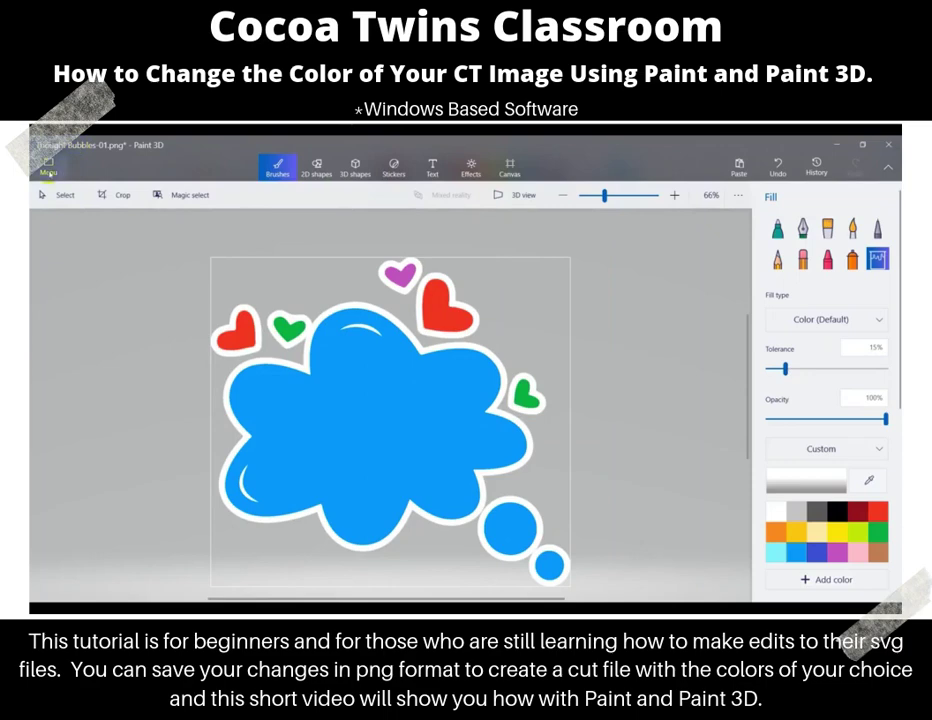
- Save a PNG copy of the blue thought bubble through Save as > Image
left_click(47, 170)
left_click(47, 171)
left_click(48, 172)
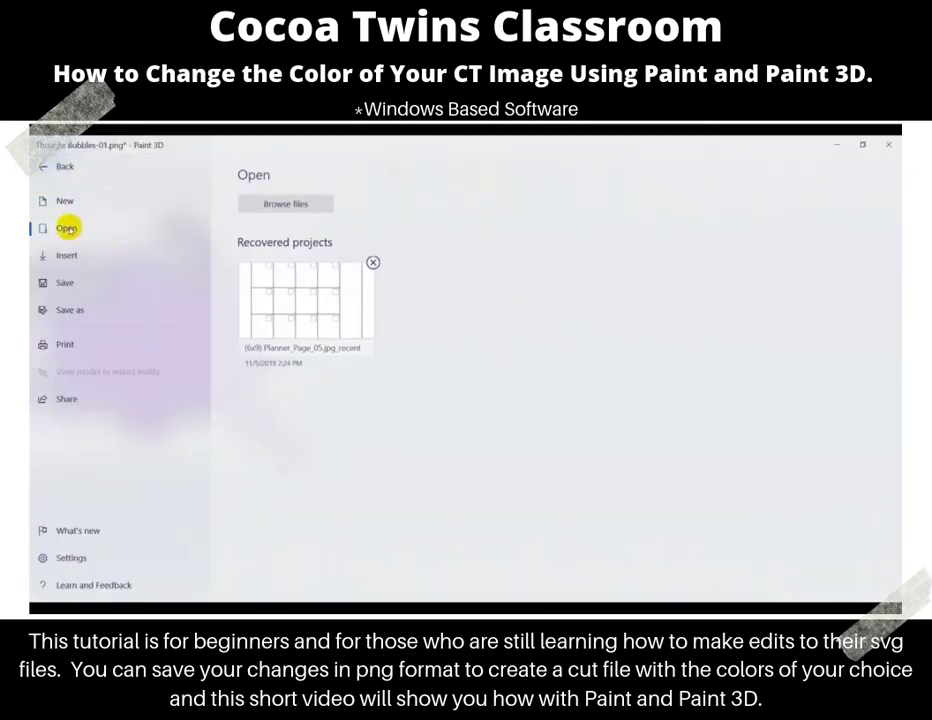
left_click(58, 312)
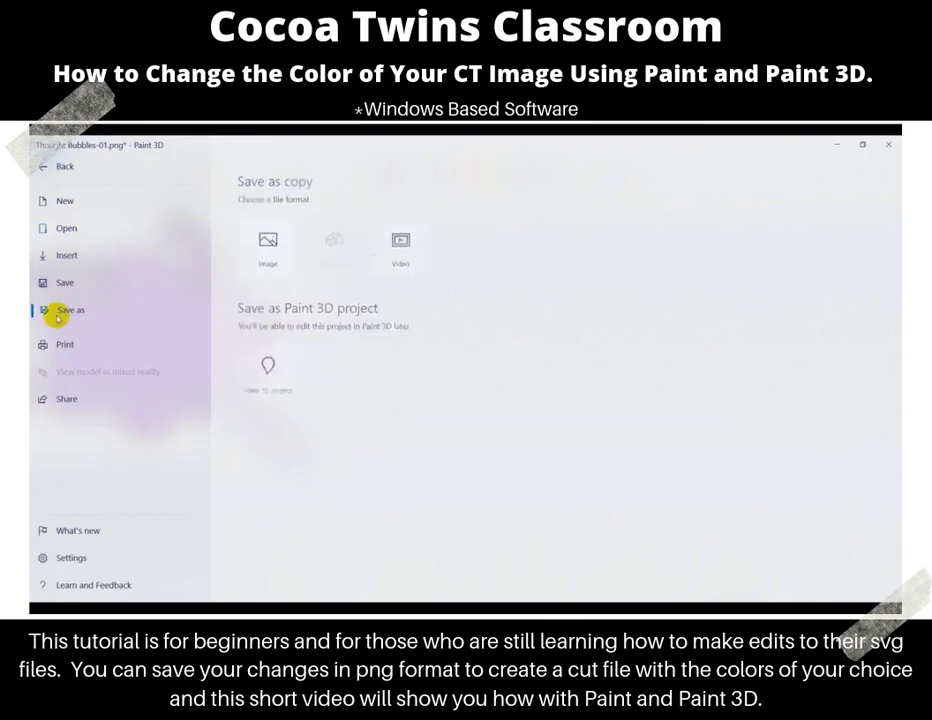
left_click(267, 252)
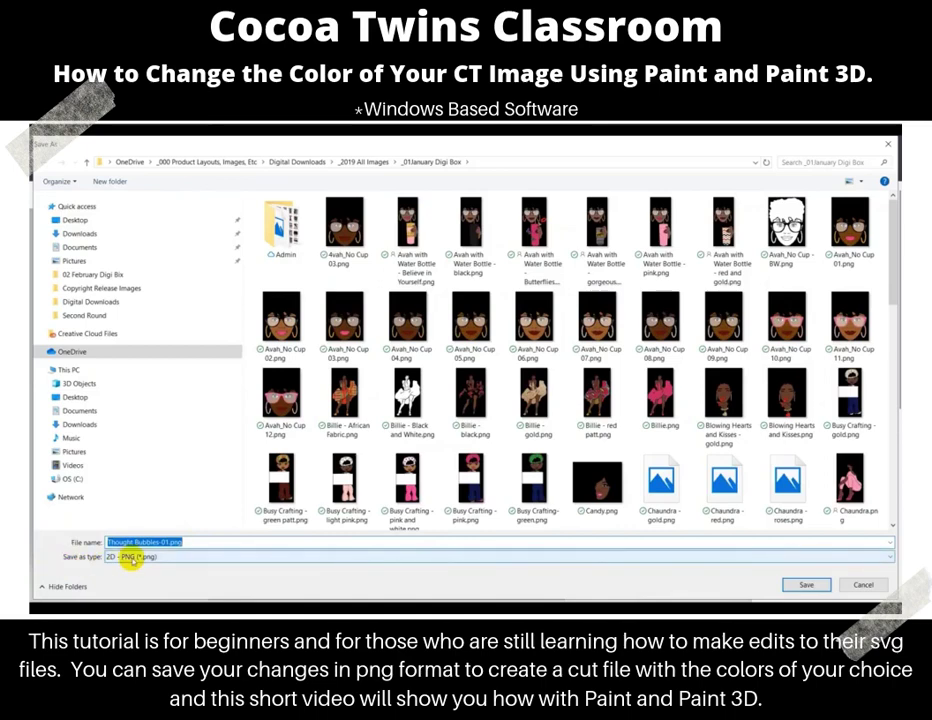
left_click(881, 589)
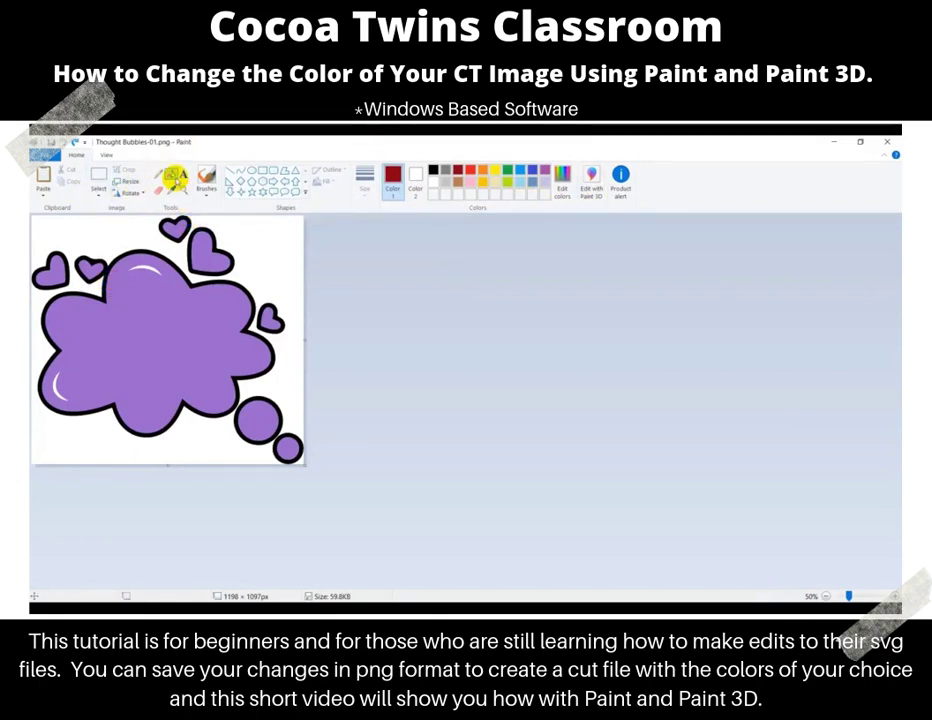
- Outline the upper-right heart blue, the top heart purple, and the cloud, small circle and right heart gold
left_click(172, 176)
left_click(470, 170)
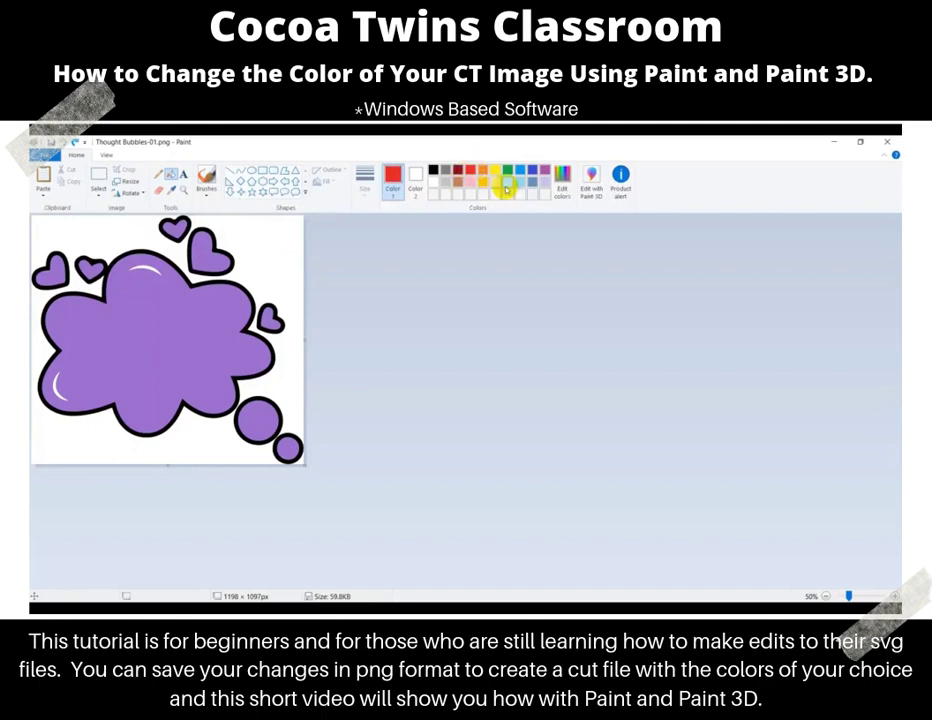
left_click(99, 271)
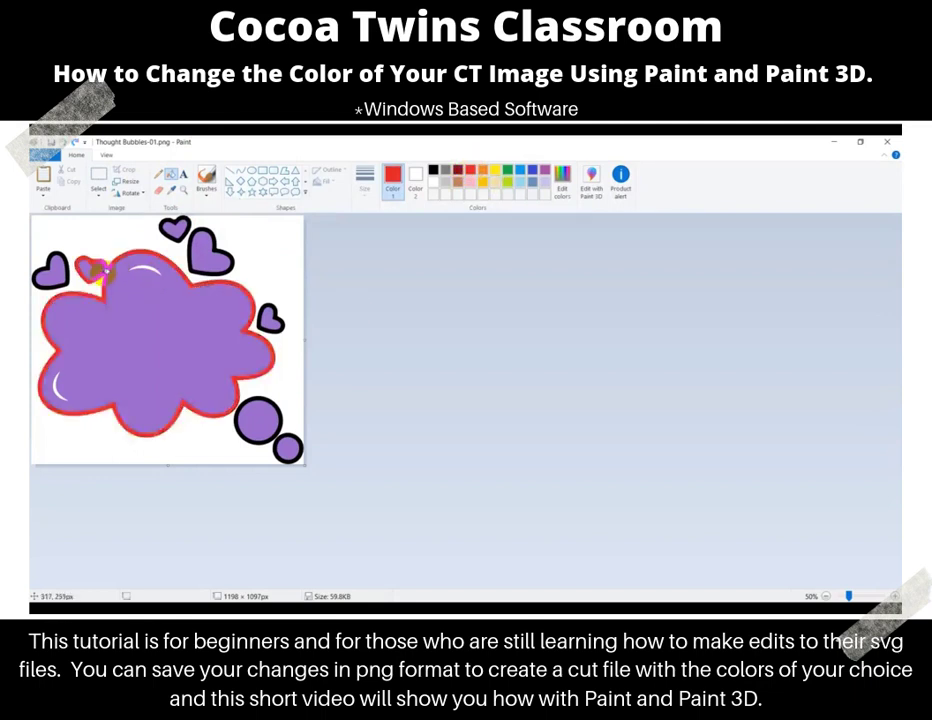
left_click(520, 170)
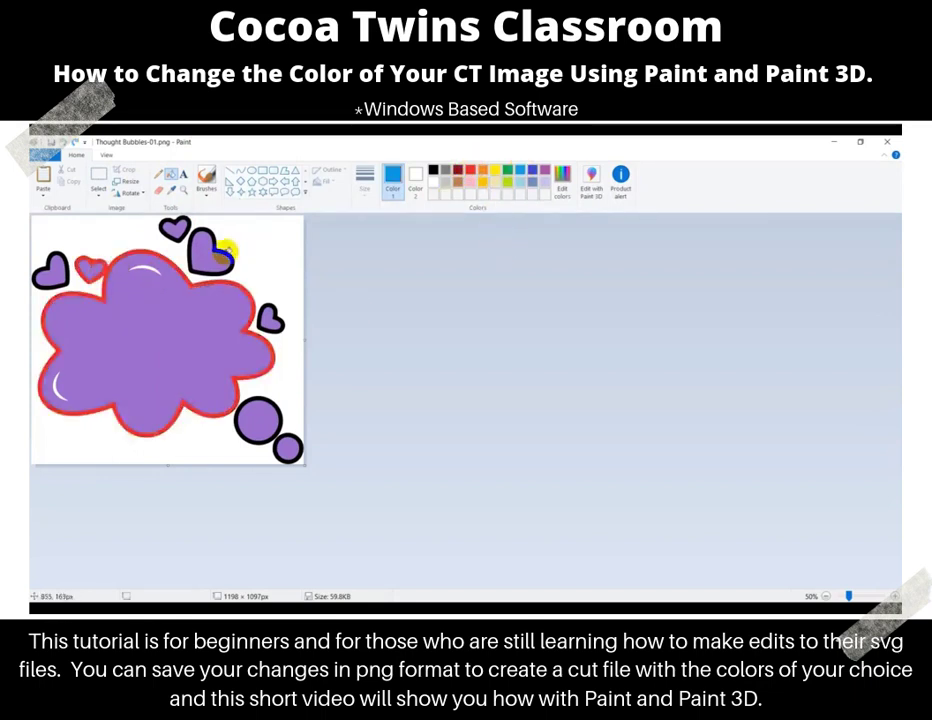
left_click(225, 252)
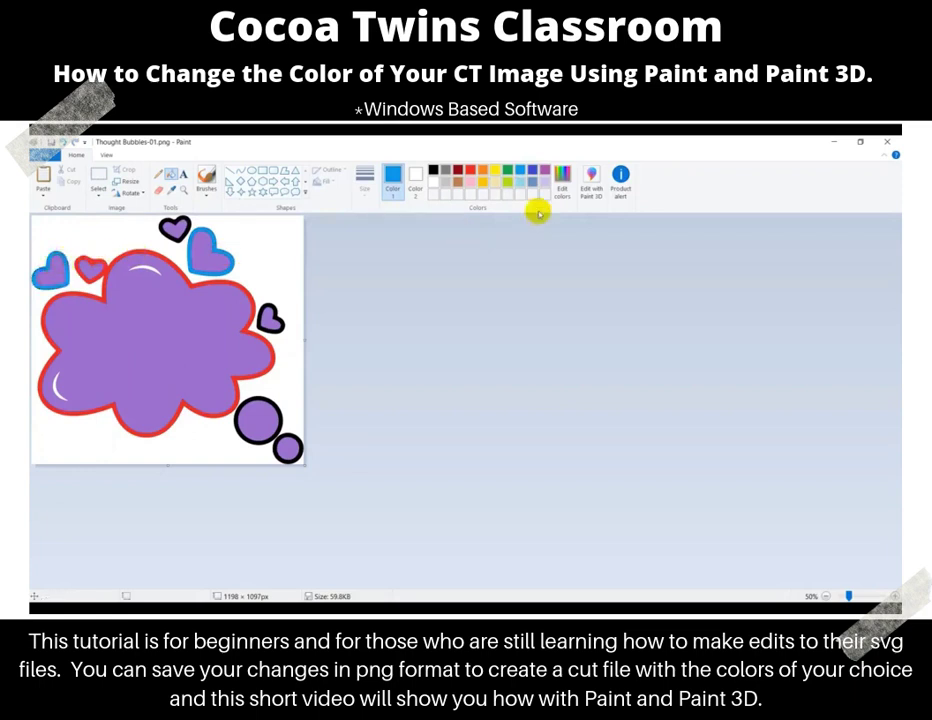
left_click(545, 168)
left_click(187, 222)
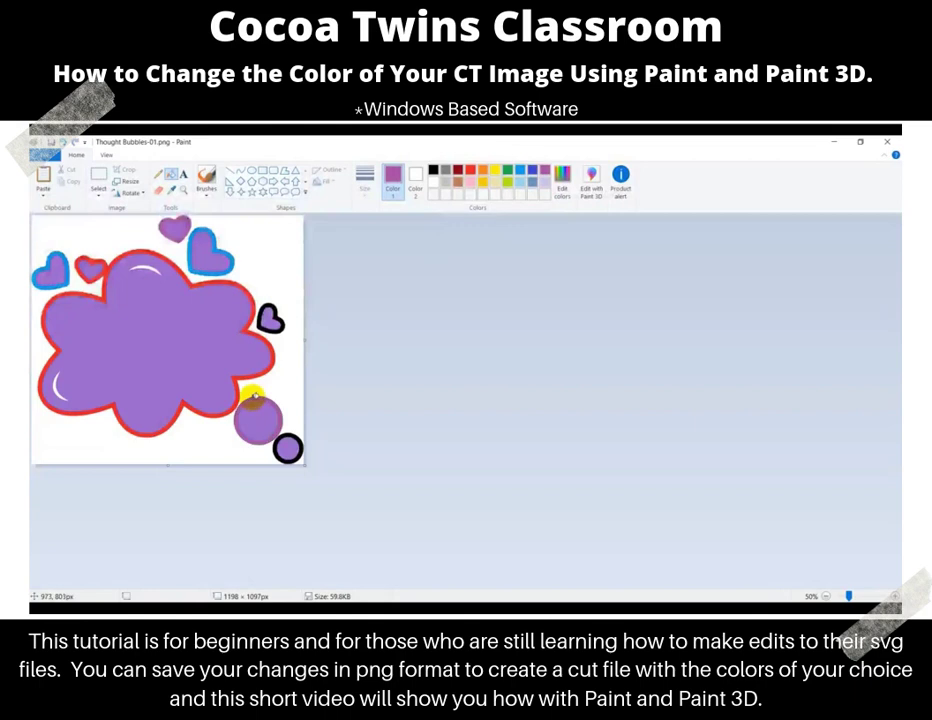
left_click(468, 168)
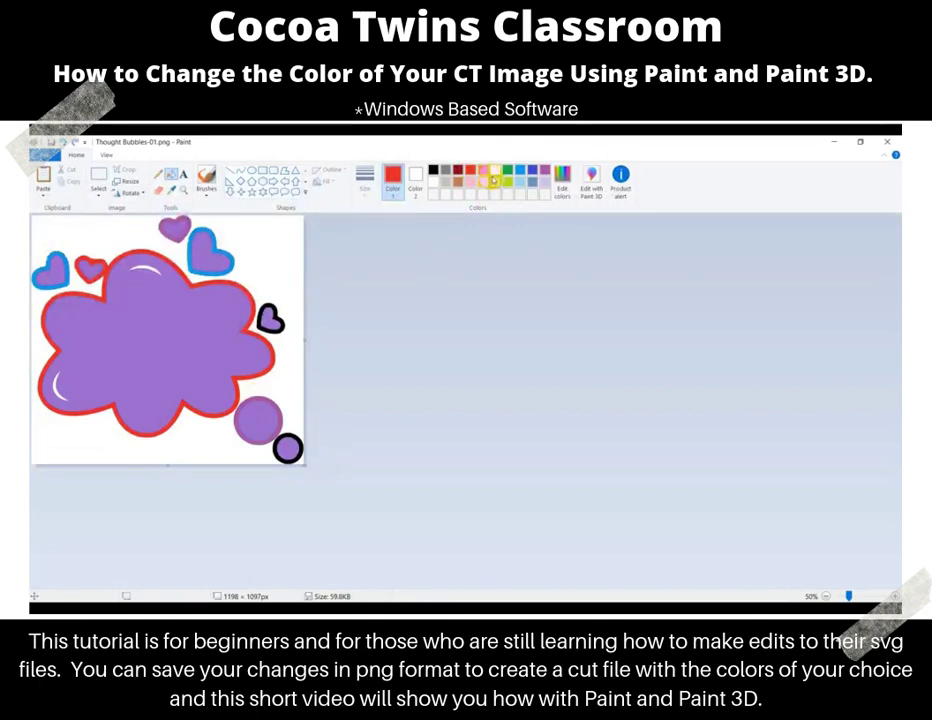
left_click(482, 180)
left_click(286, 437)
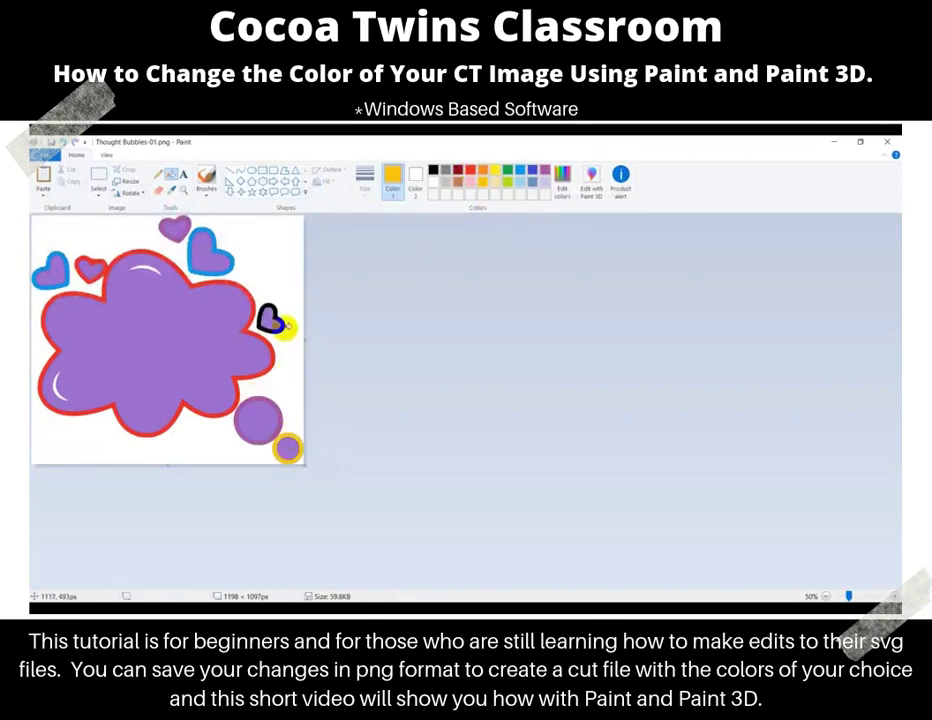
left_click(276, 321)
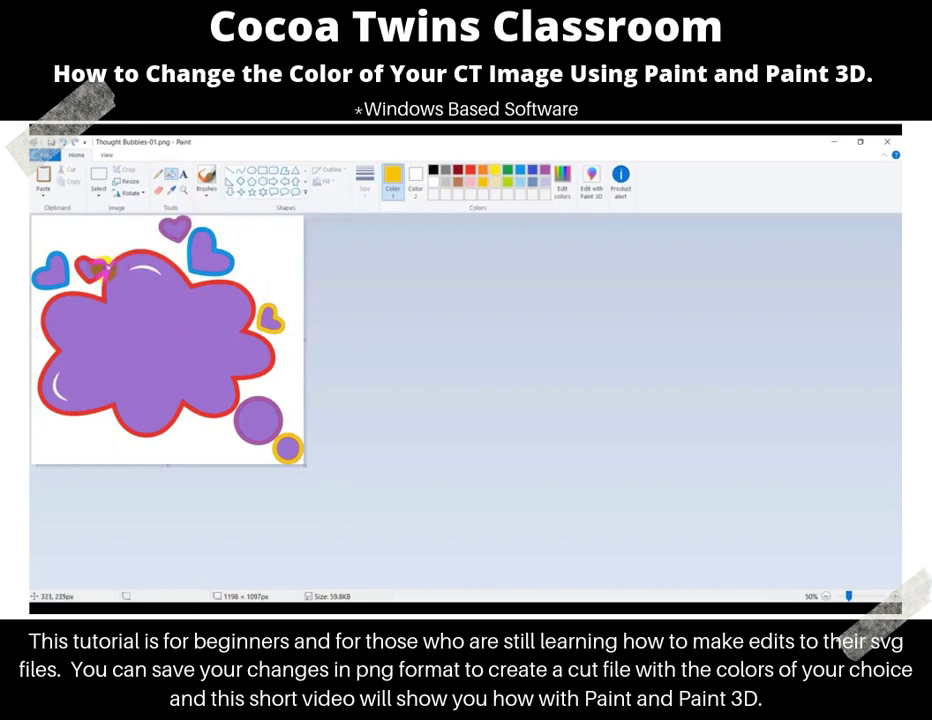
left_click(97, 268)
- Fill the cloud, five hearts and both circles red, undoing a mistaken white cloud fill
left_click(435, 183)
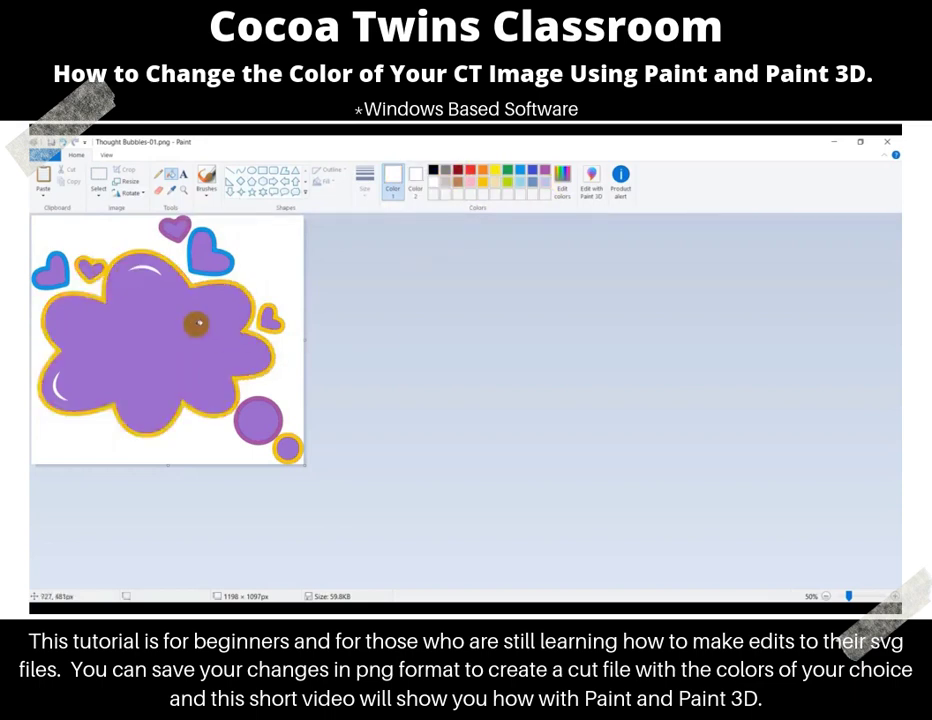
left_click(196, 327)
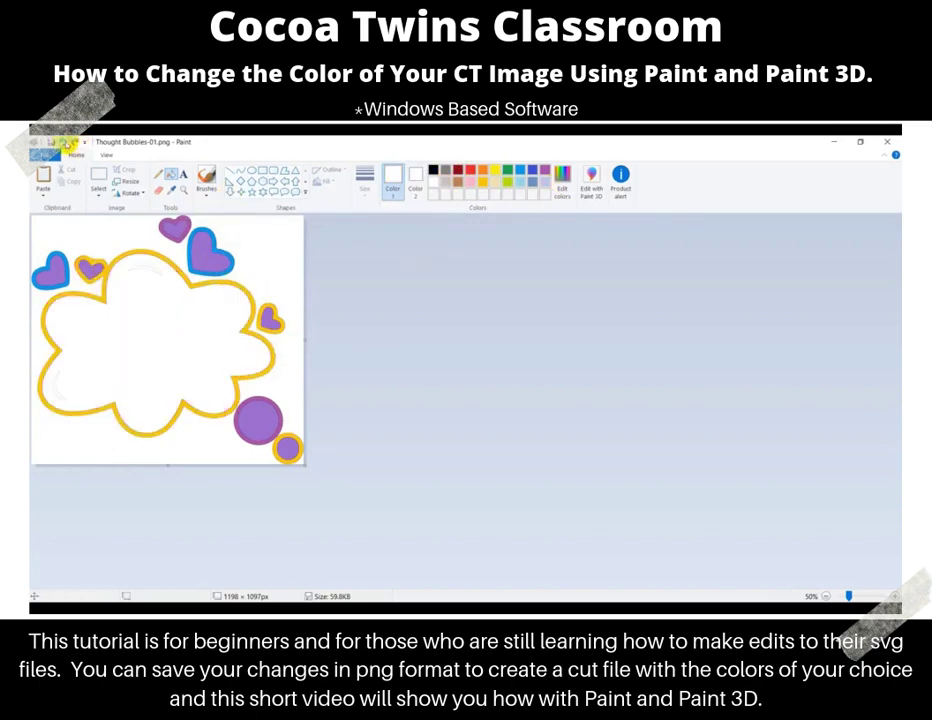
left_click(62, 142)
left_click(470, 172)
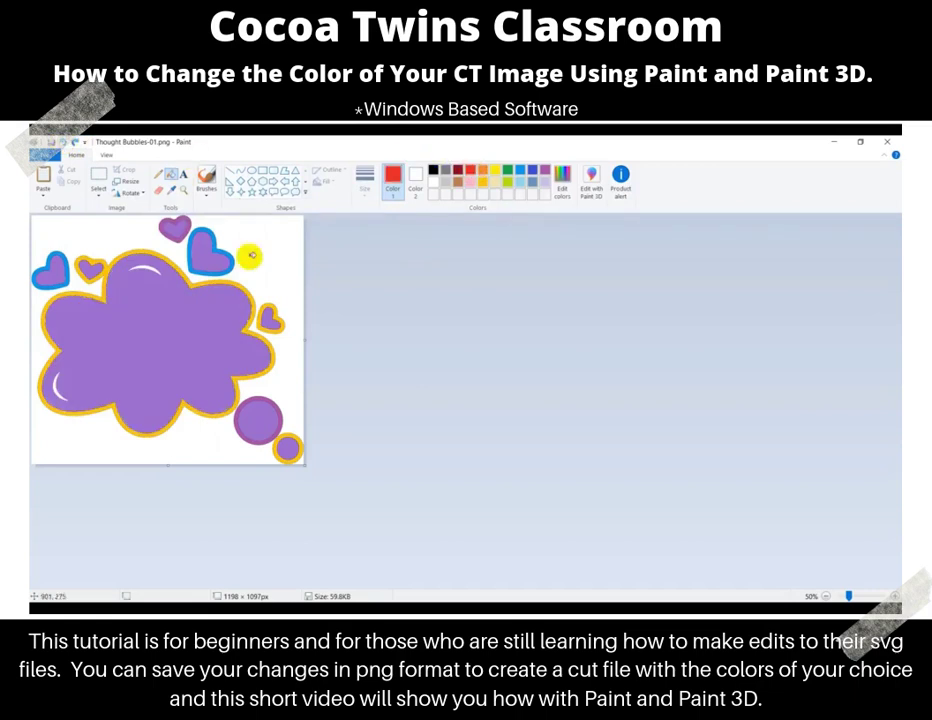
left_click(193, 329)
left_click(208, 252)
left_click(174, 229)
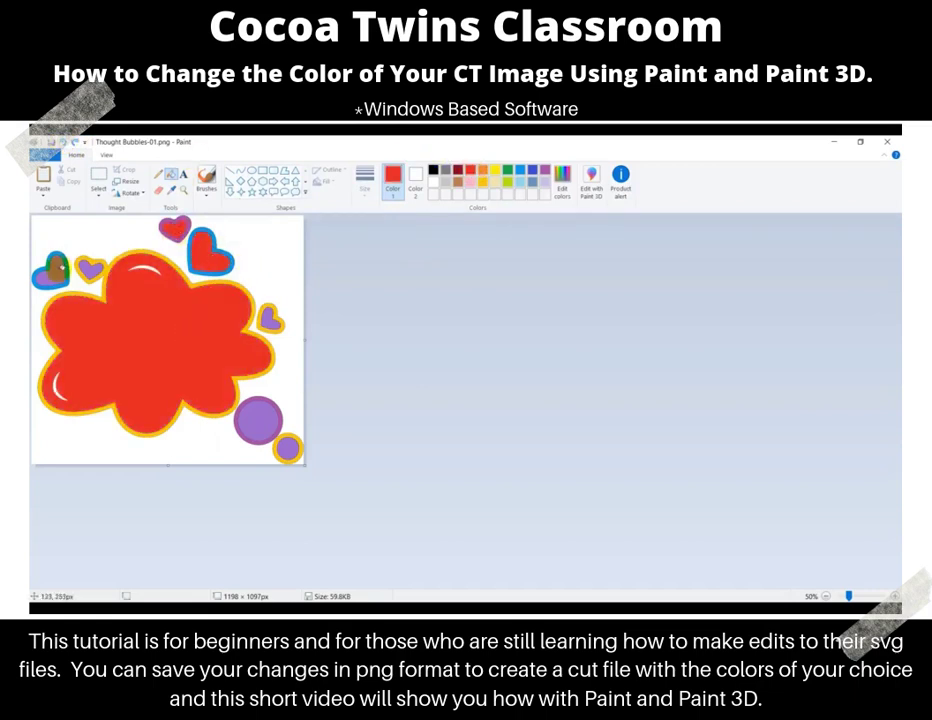
left_click(50, 268)
left_click(90, 267)
left_click(268, 318)
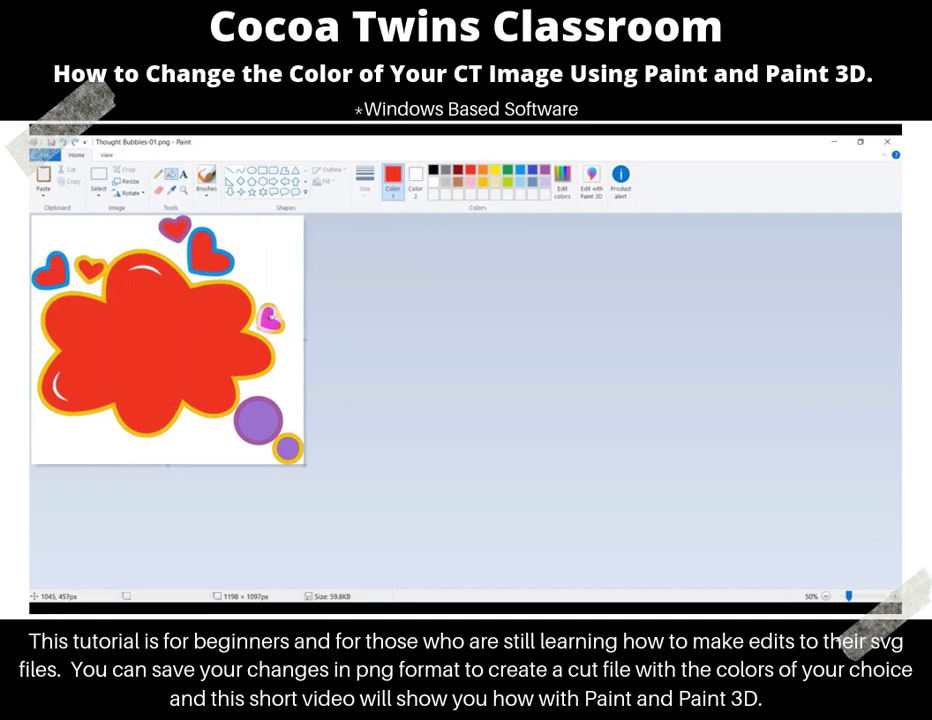
left_click(253, 428)
left_click(287, 448)
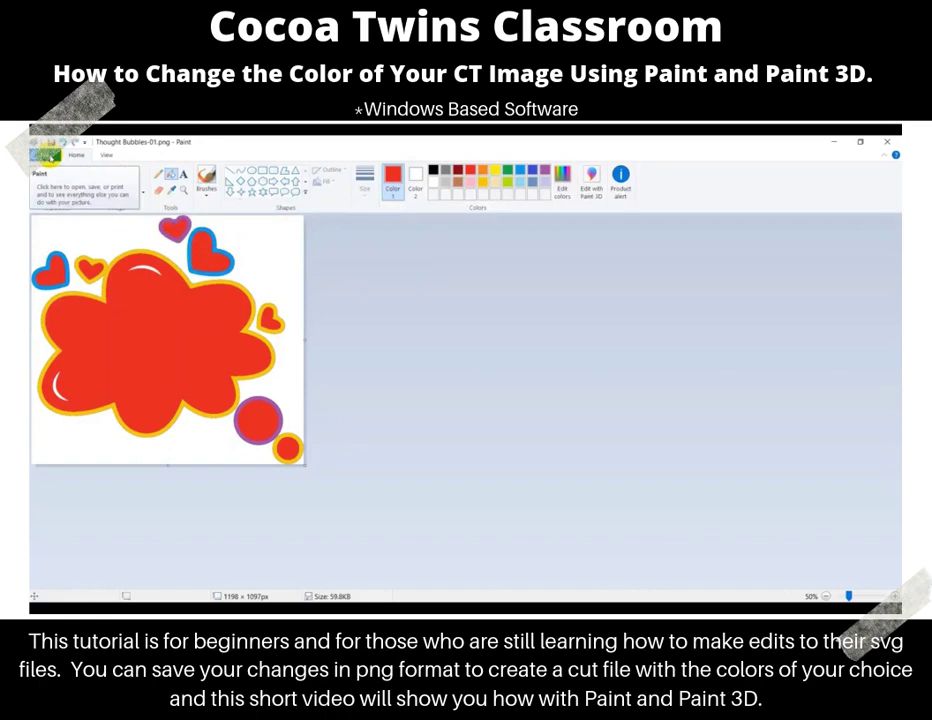
left_click(46, 156)
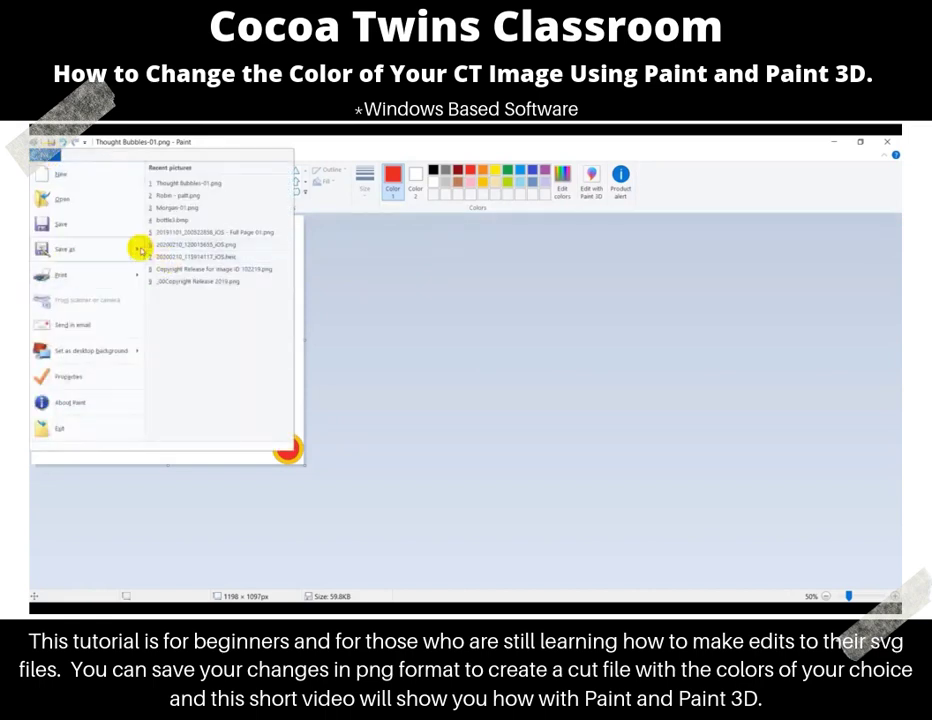
mouse_move(138, 250)
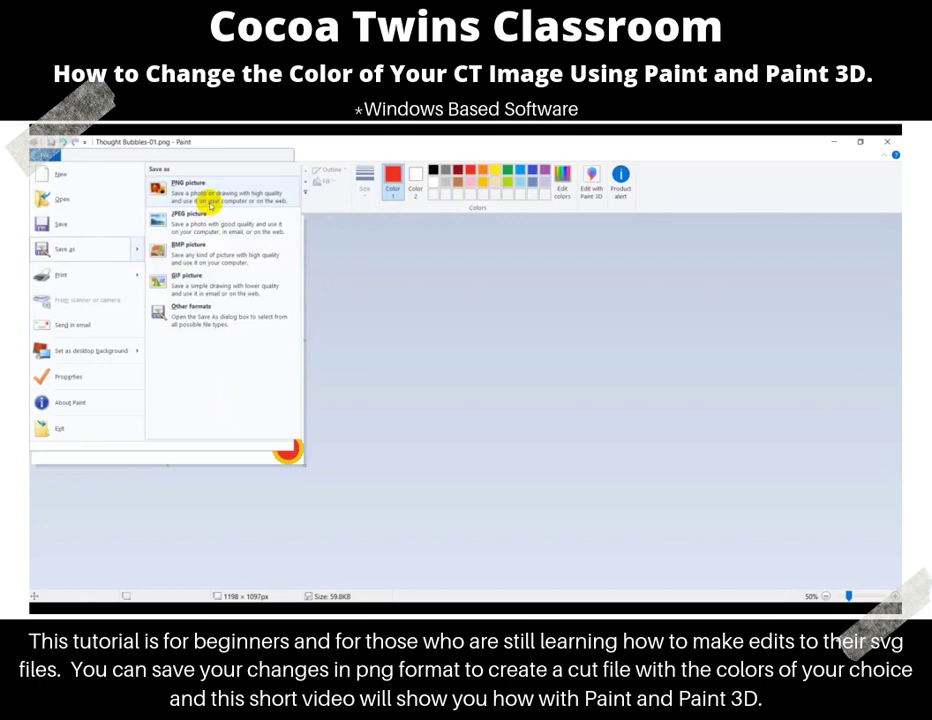
left_click(469, 290)
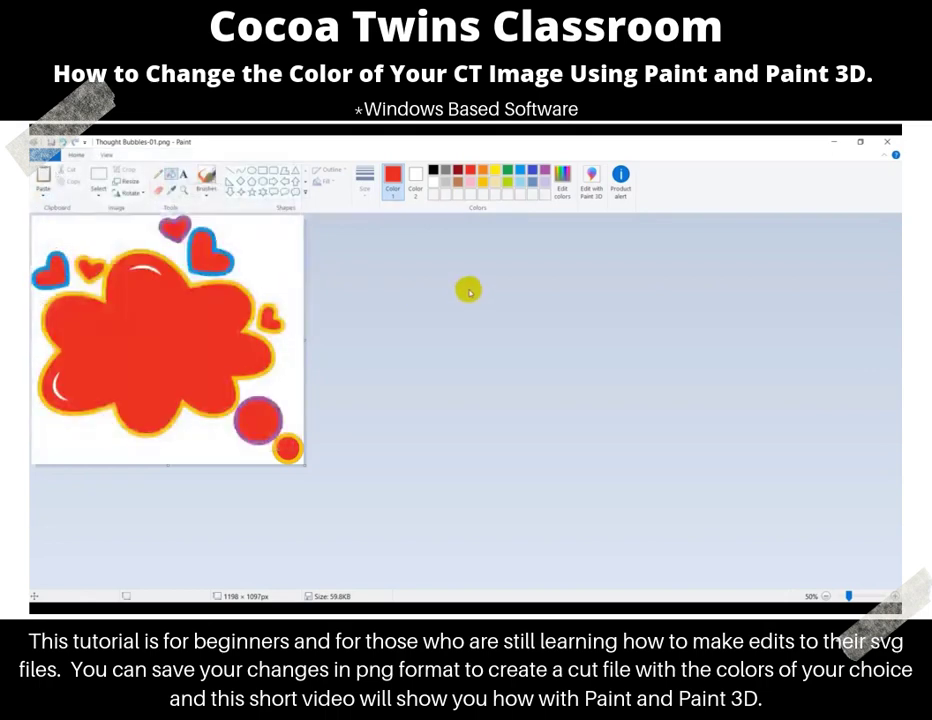